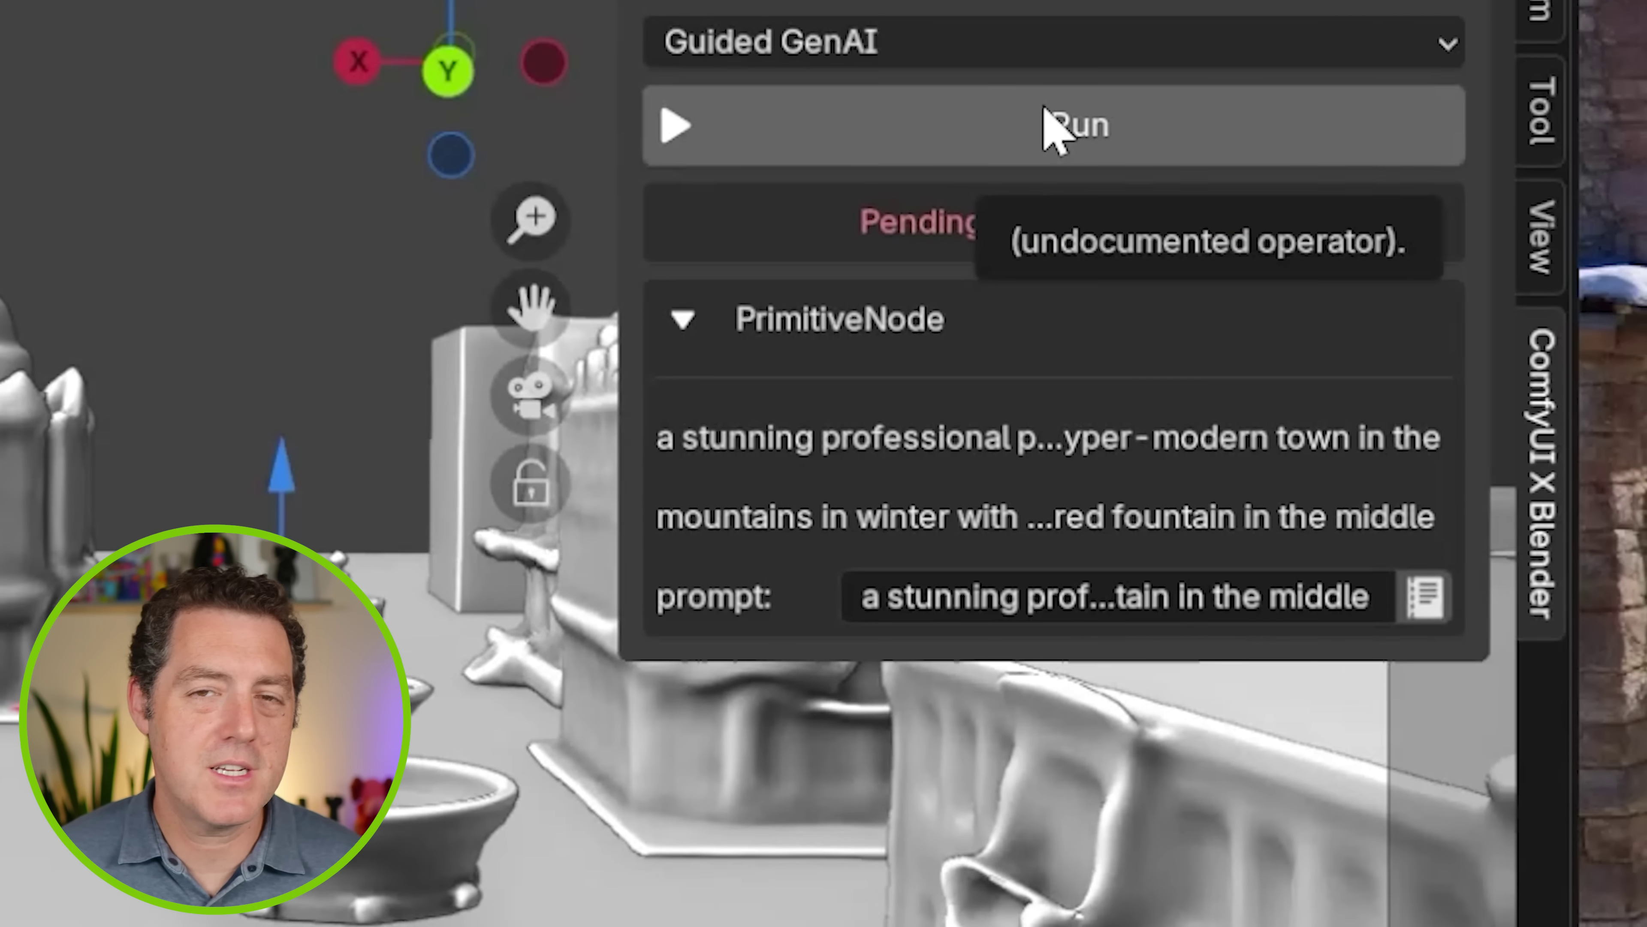
# - Run the Guided GenAI workflow on the winter mountain town prompt from the ComfyUI Connector panel
pyautogui.click(1044, 113)
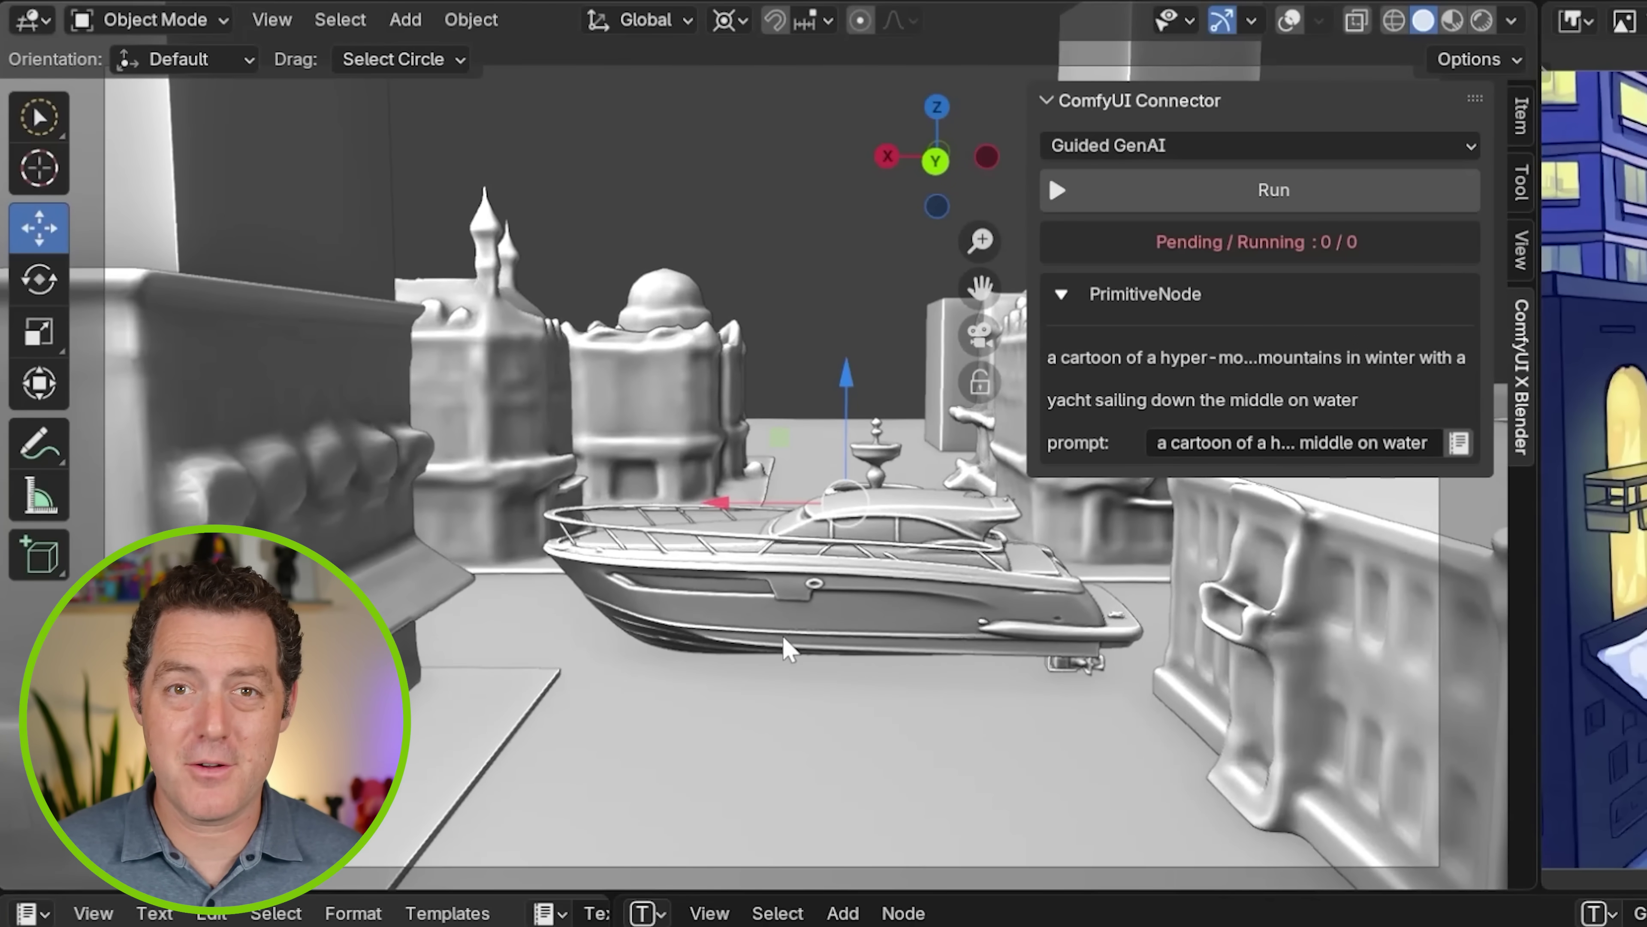
# - Orbit the viewport to look down on the yacht in the town scene
pyautogui.moveTo(784, 627); pyautogui.dragTo(788, 778, button='middle')
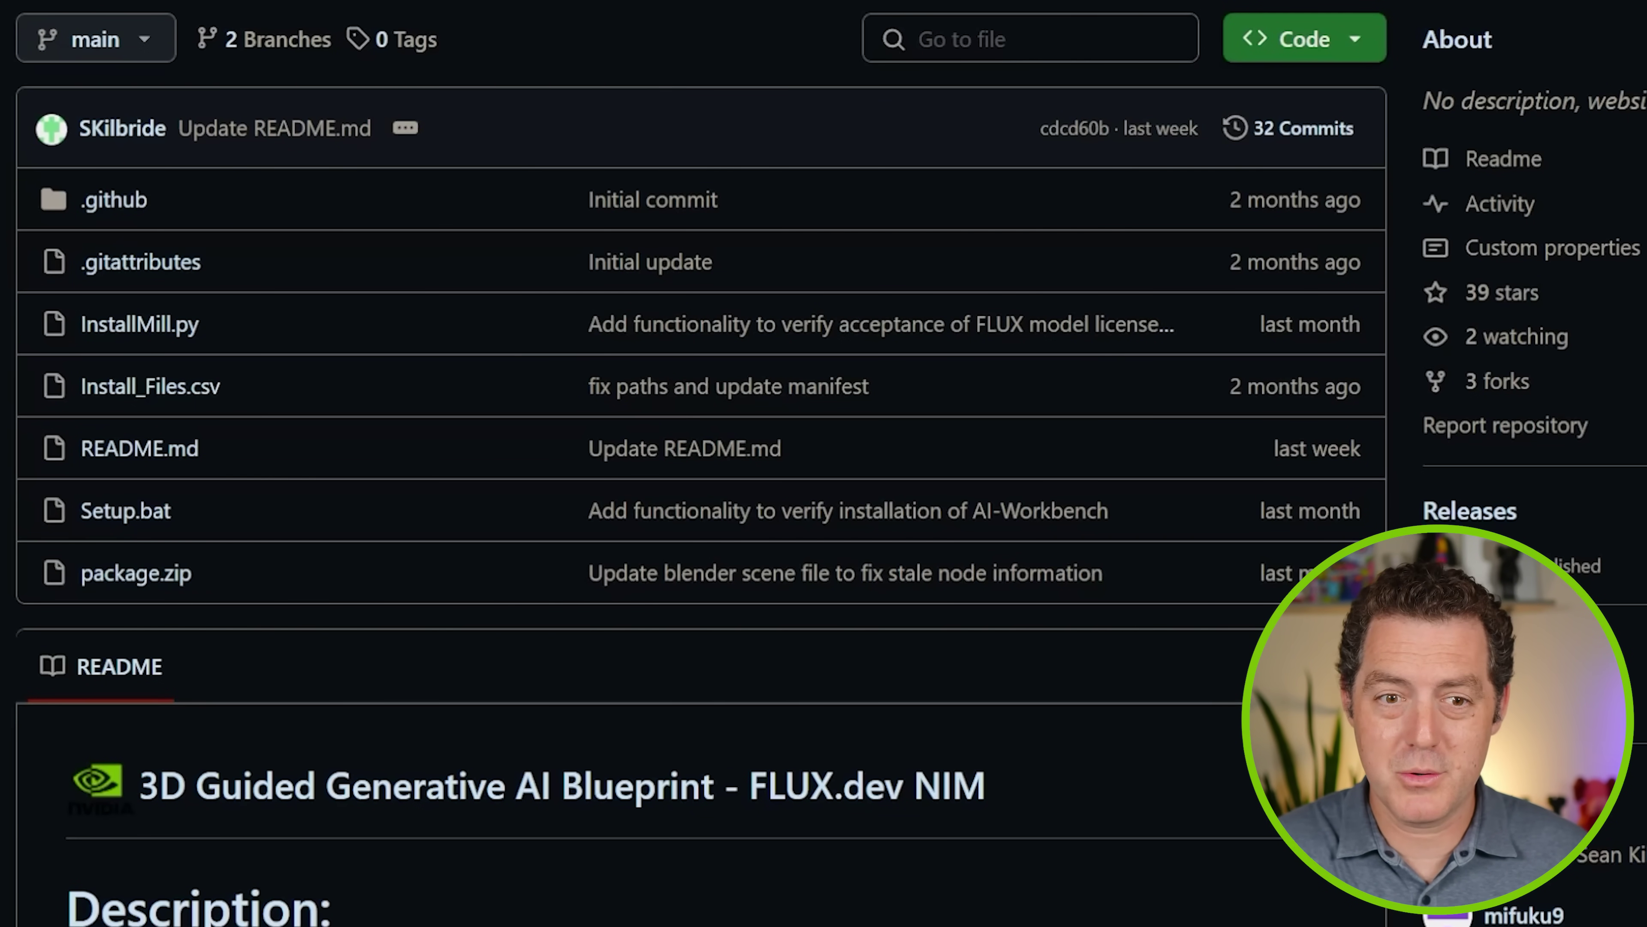
# - Scroll the README to Prerequisites and download the NIM Prerequisite Installer
pyautogui.scroll(-15, 1183, 192)
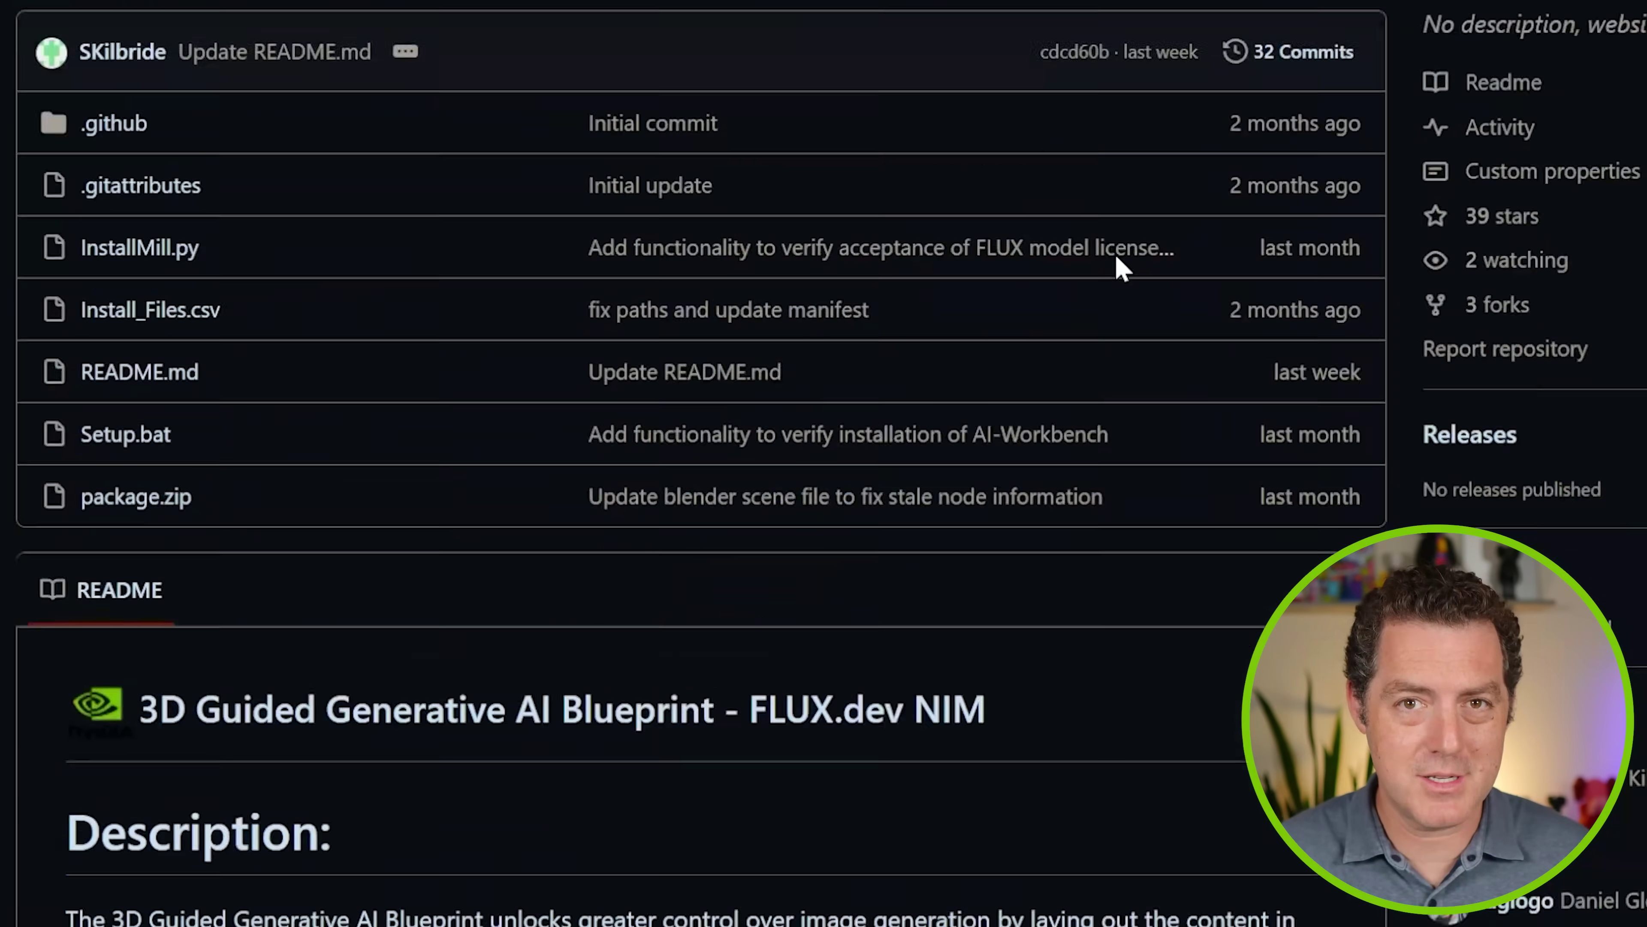
pyautogui.scroll(-15, 1115, 257)
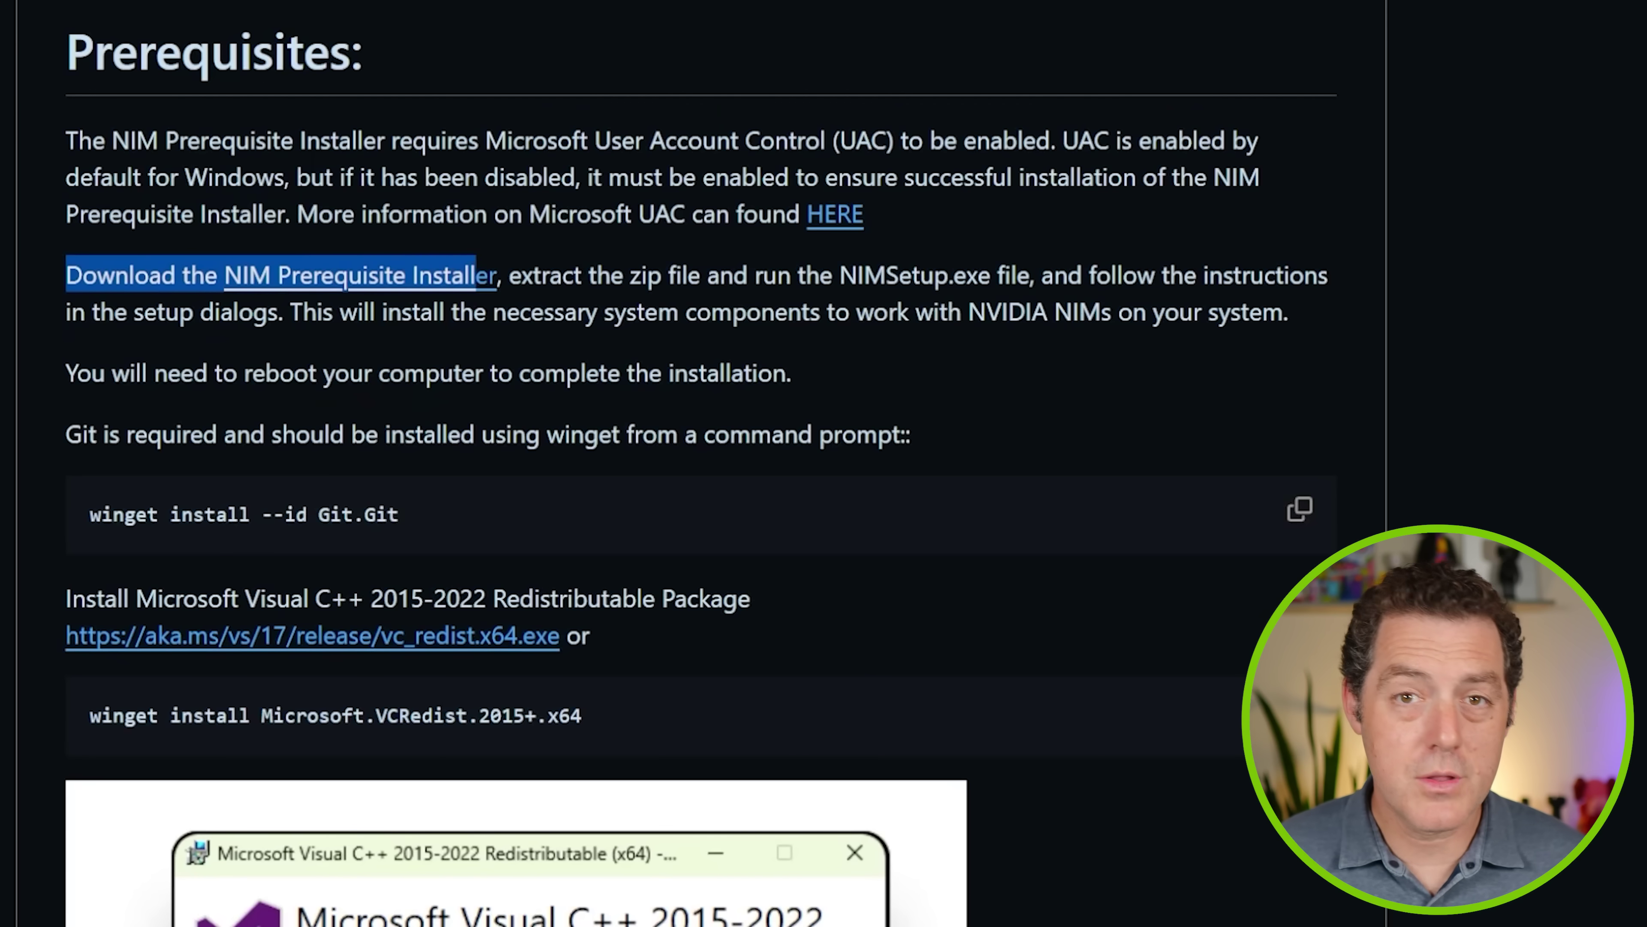
pyautogui.moveTo(478, 286); pyautogui.dragTo(509, 281)
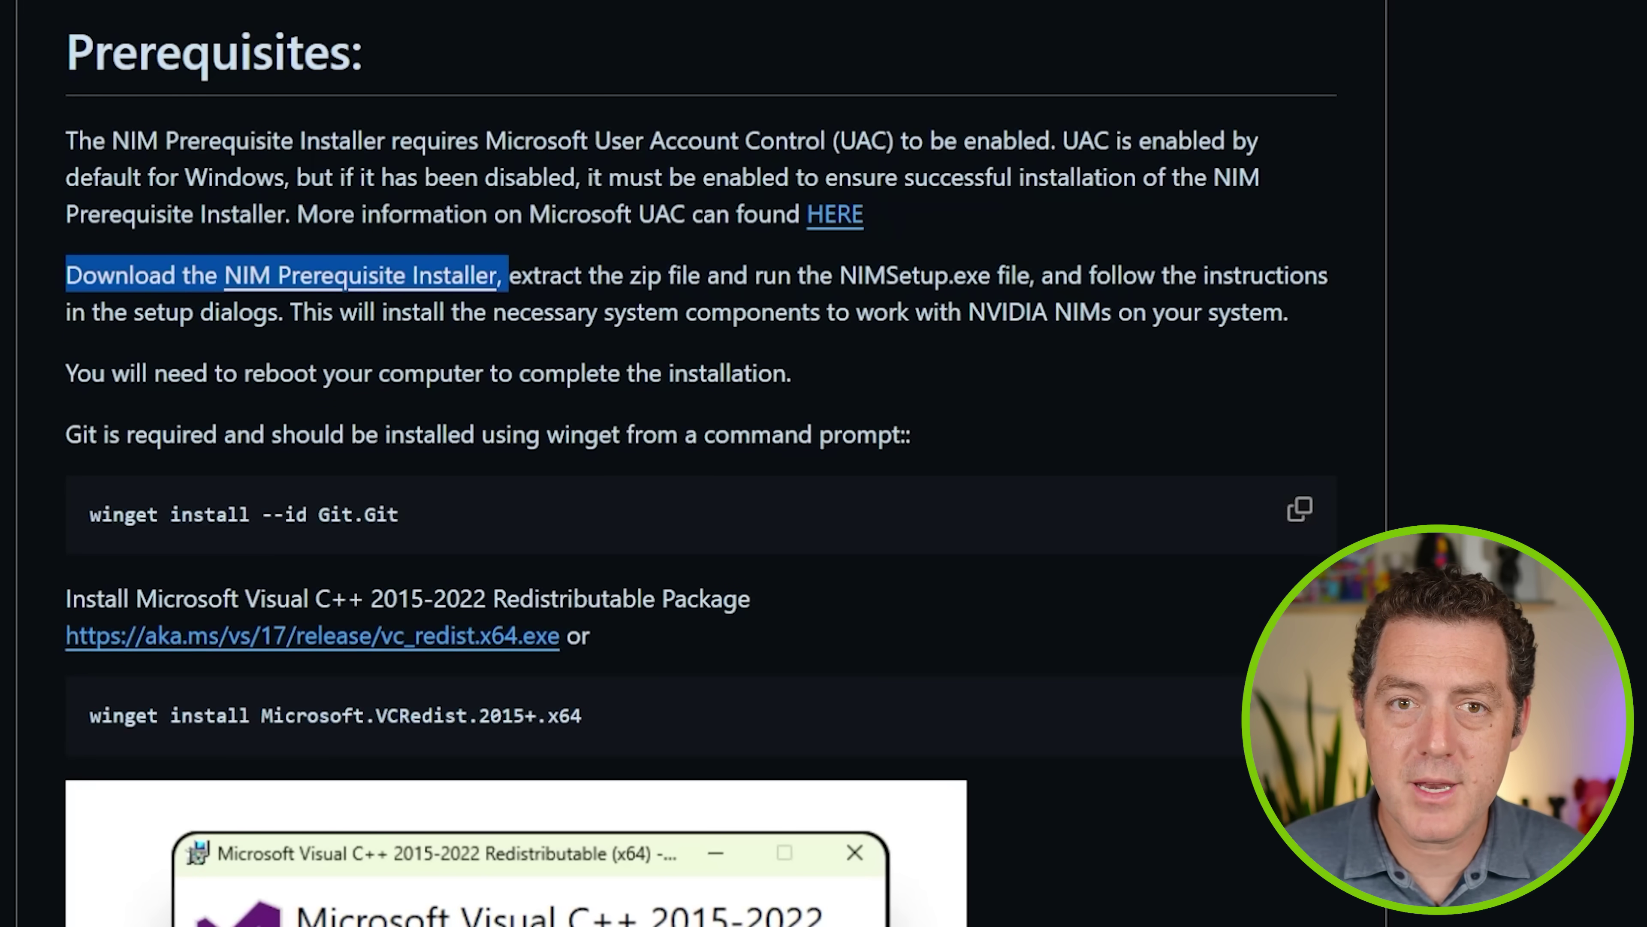
pyautogui.click(383, 304)
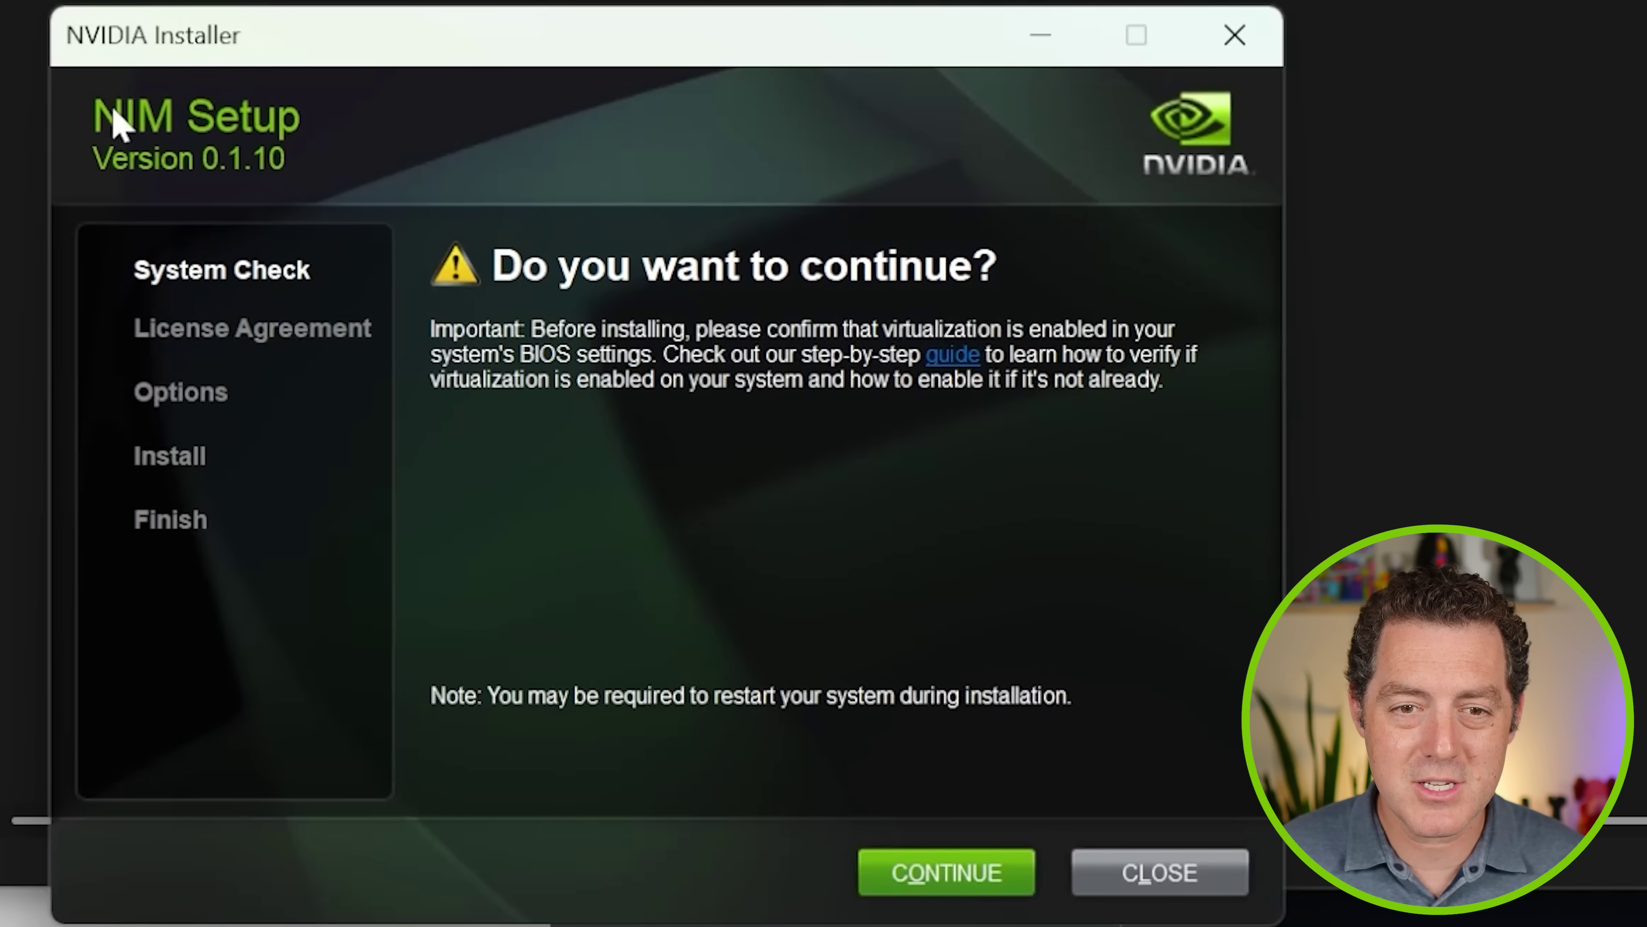
# - Pass the system check, accept the licence, and close NIM Setup 0.1.10 once installed
pyautogui.click(954, 871)
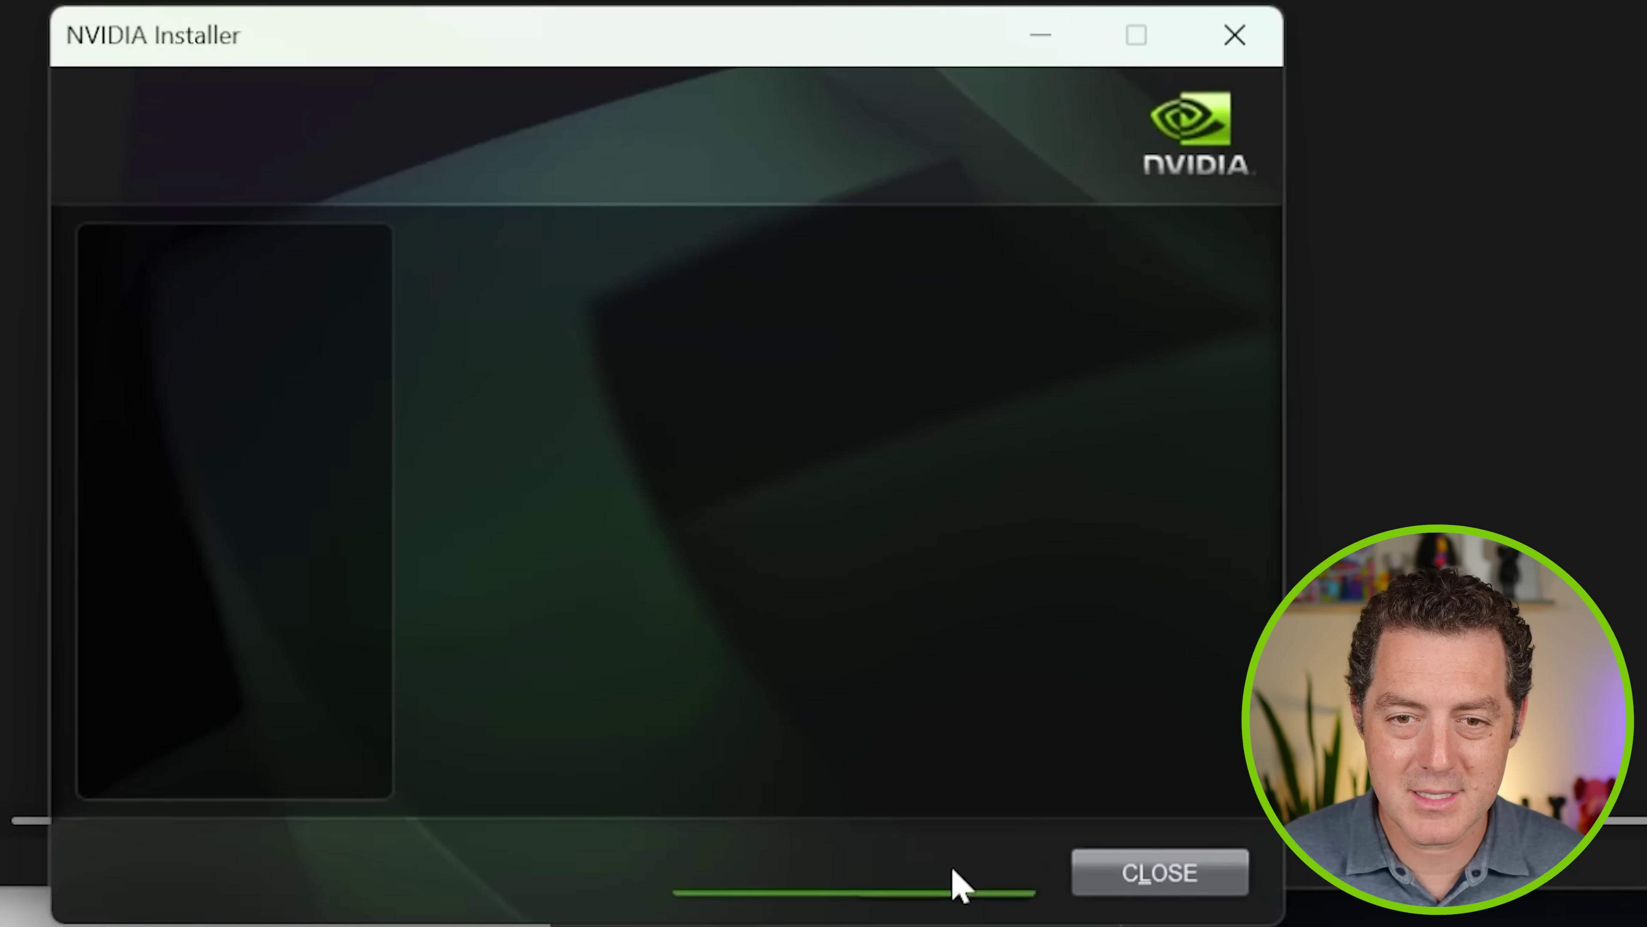
pyautogui.click(973, 872)
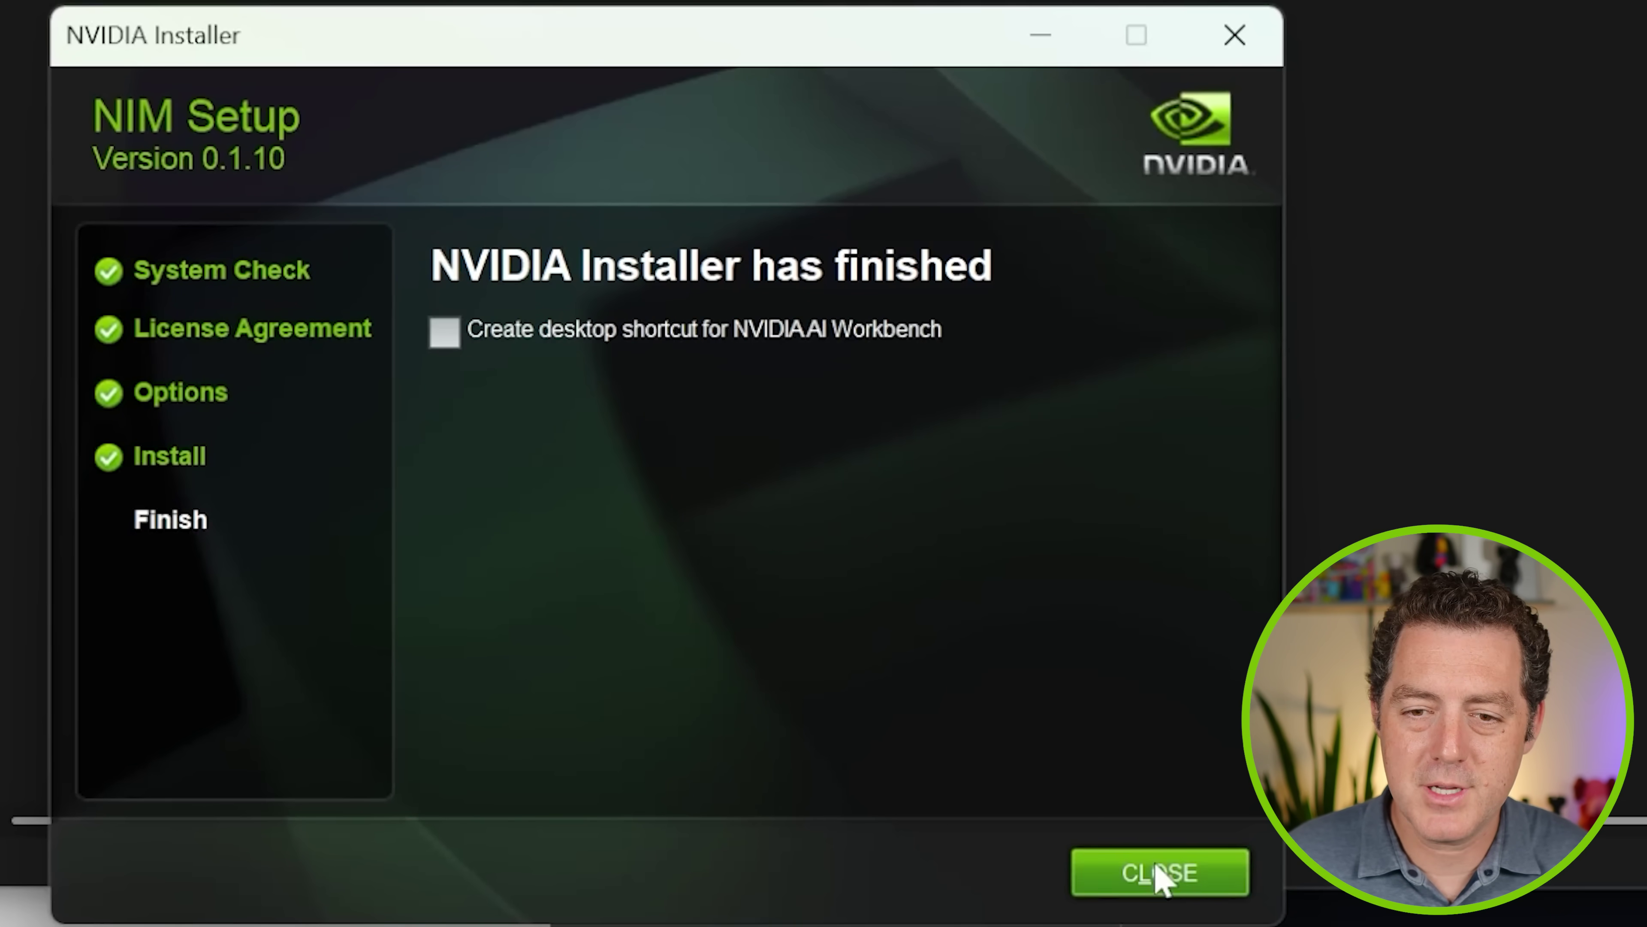
pyautogui.click(1168, 872)
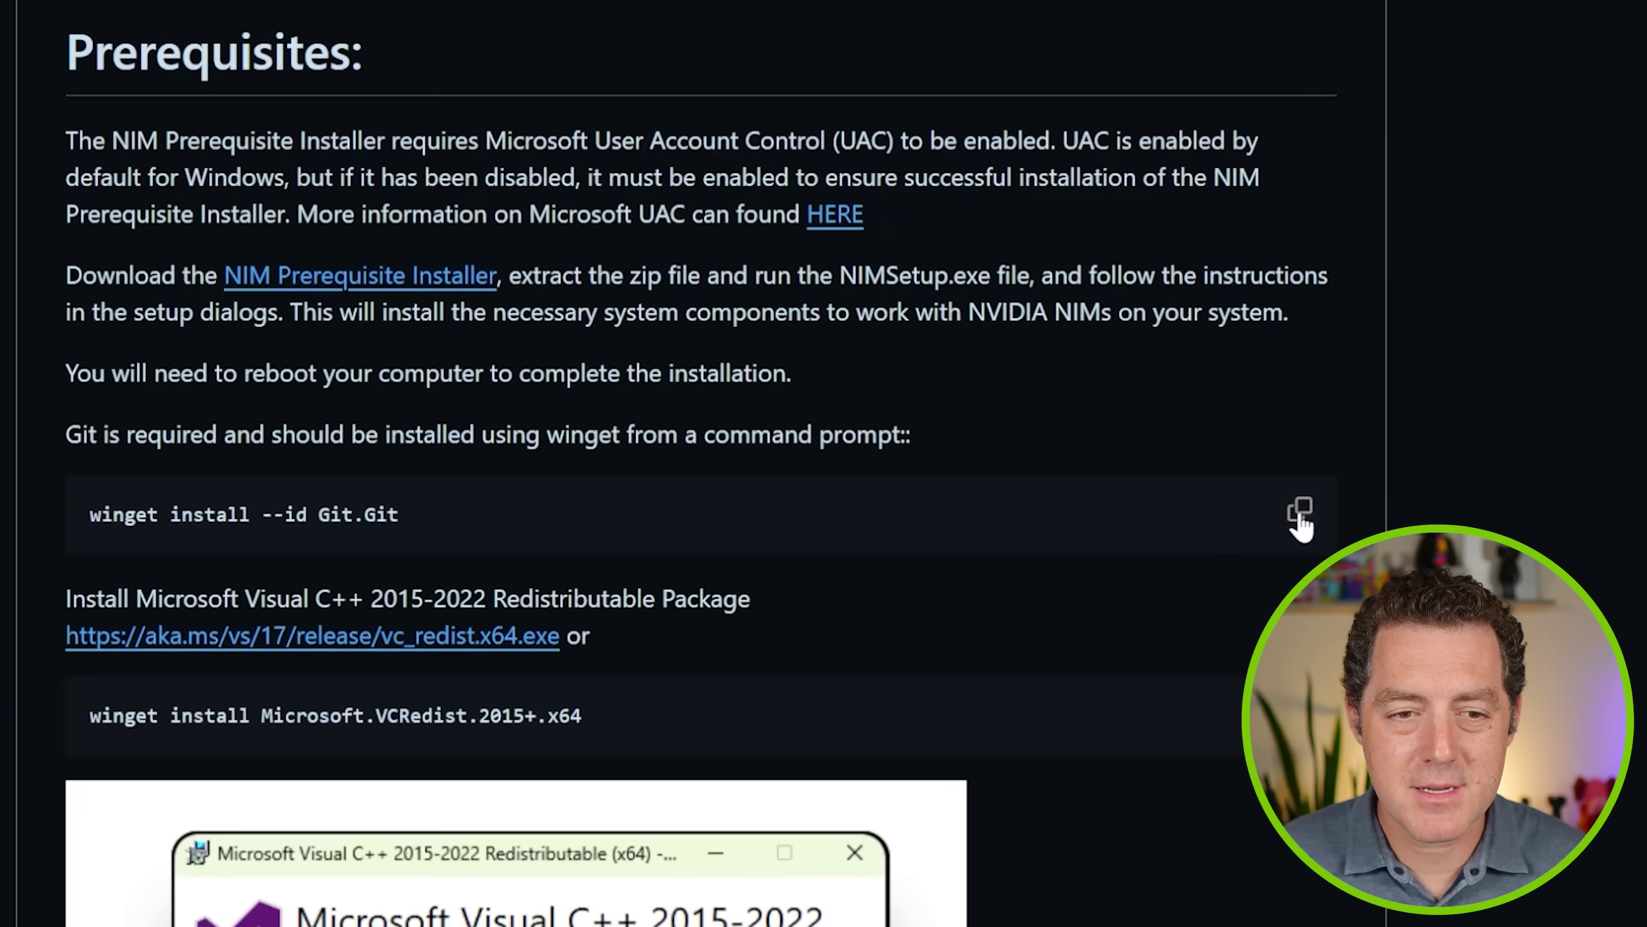
# - Install Git by running the README's winget install --id Git.Git command in PowerShell
pyautogui.click(1299, 511)
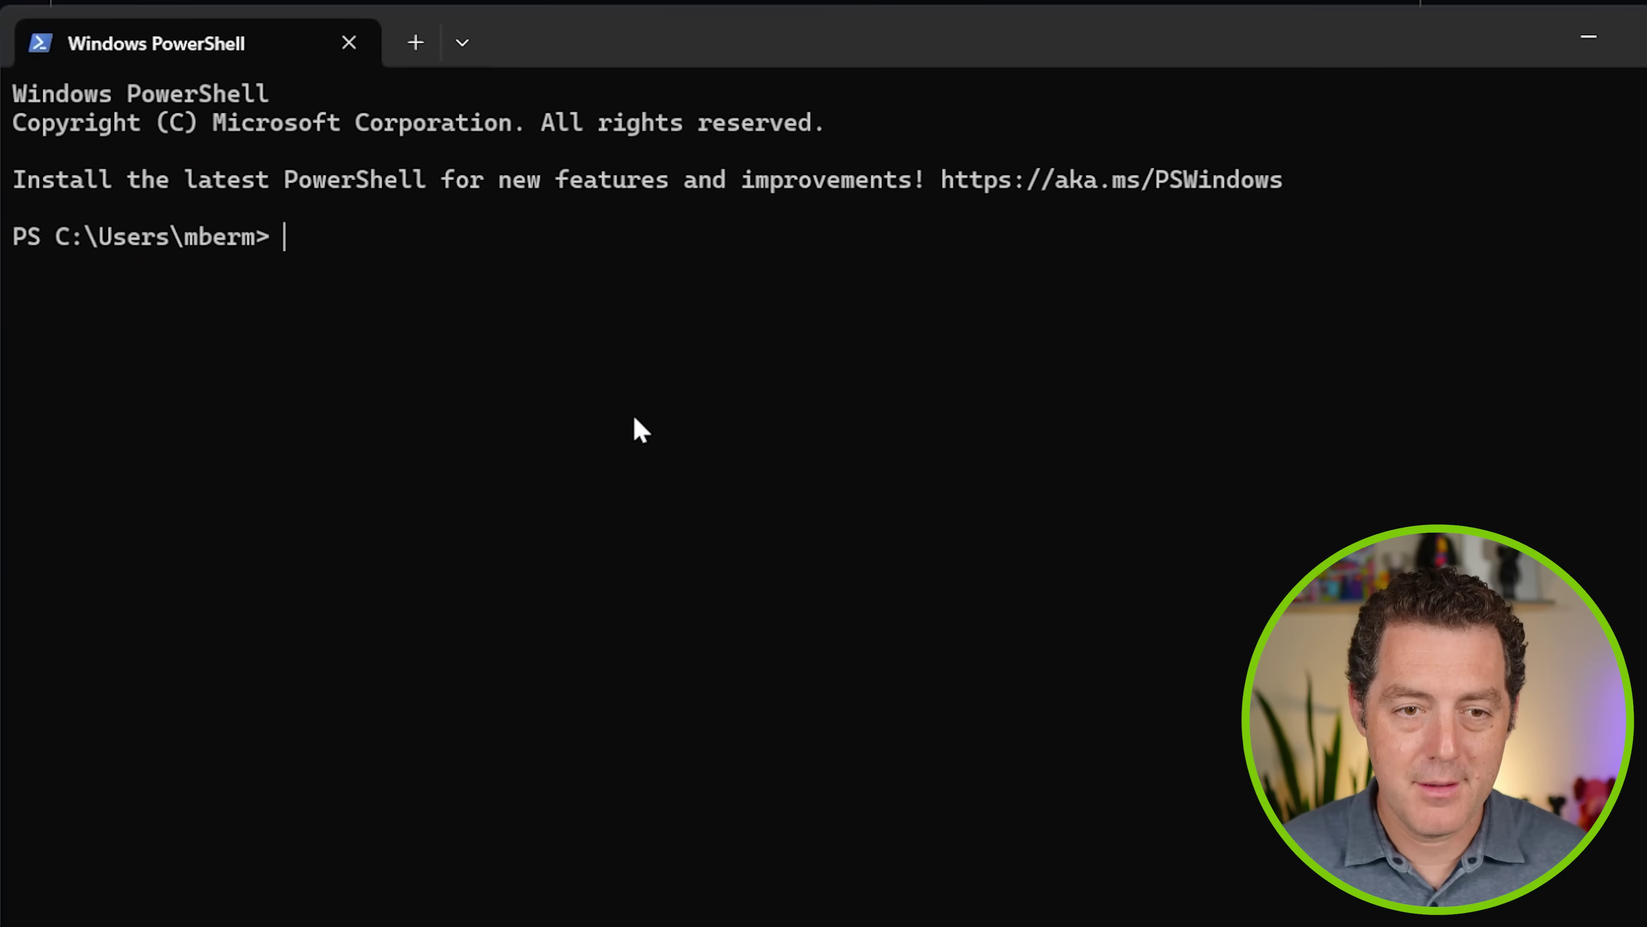
pyautogui.hotkey('ctrl', 'v')
pyautogui.press('Return')
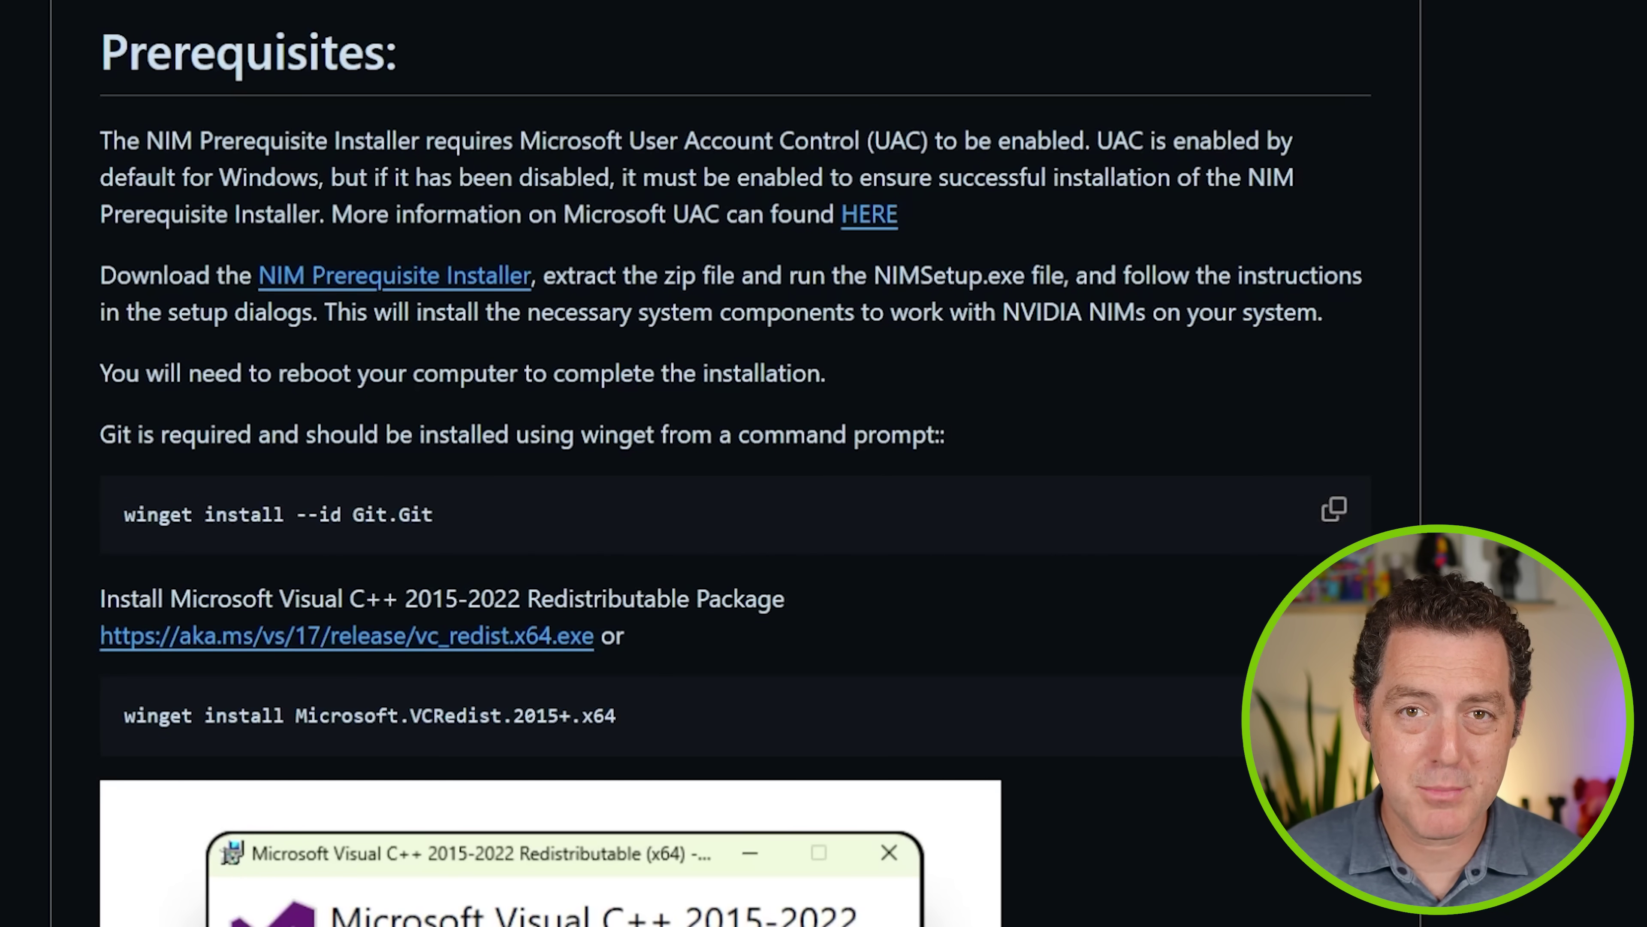
# - Copy the Visual C++ redistributable winget command from the README and run it in PowerShell
pyautogui.moveTo(123, 717); pyautogui.dragTo(649, 746)
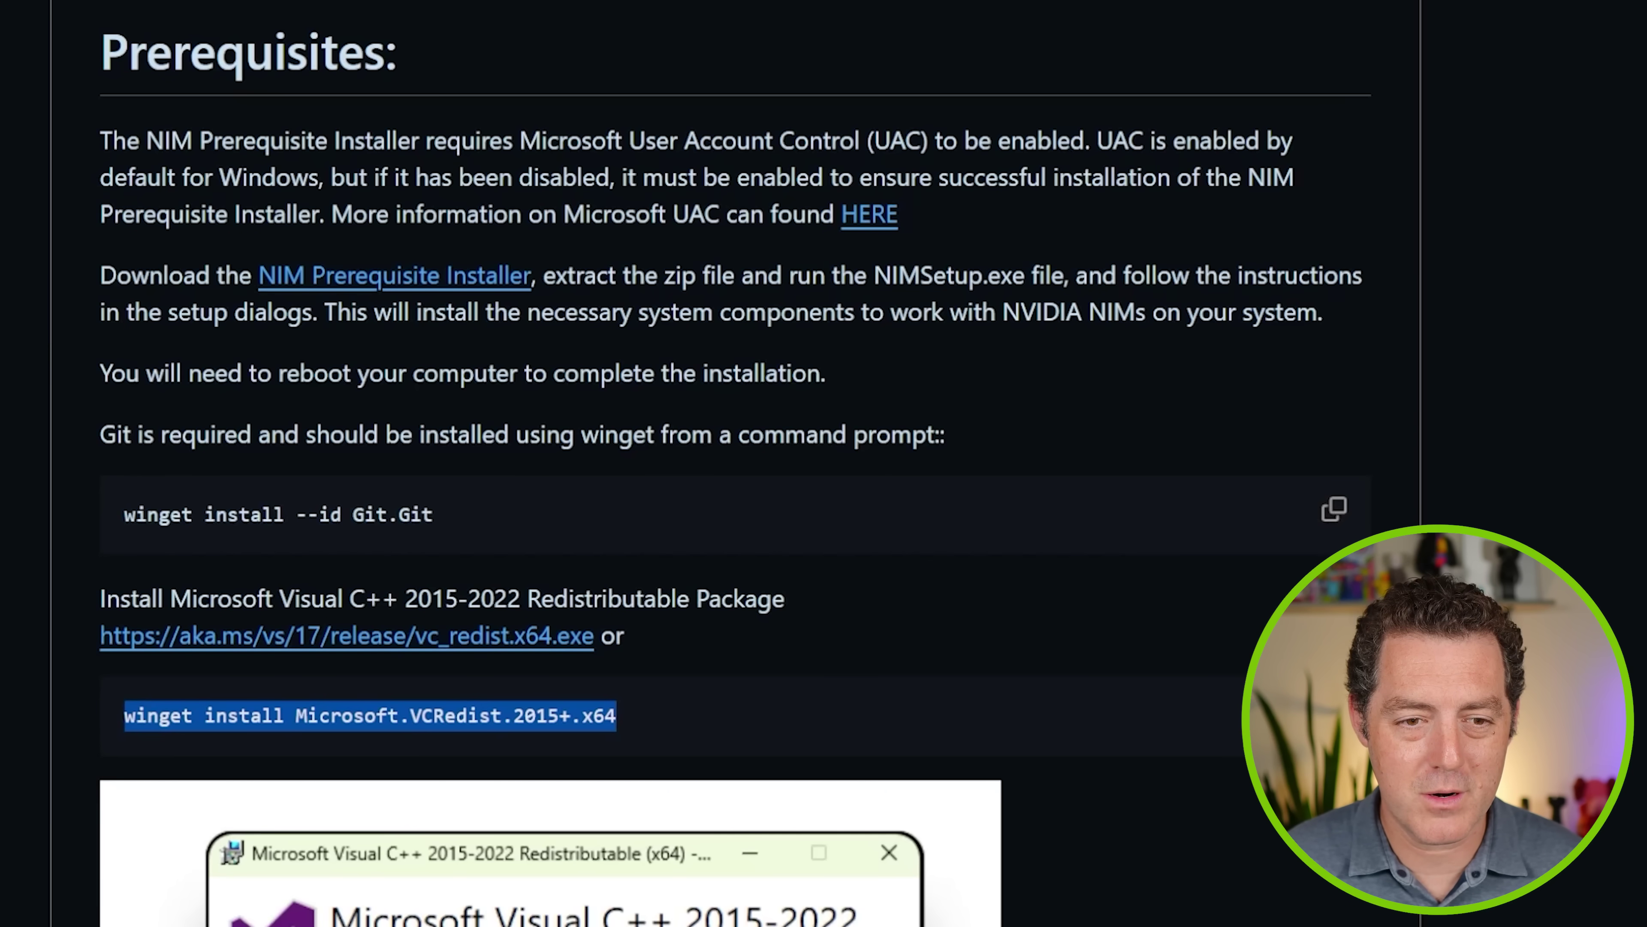
pyautogui.click(122, 727)
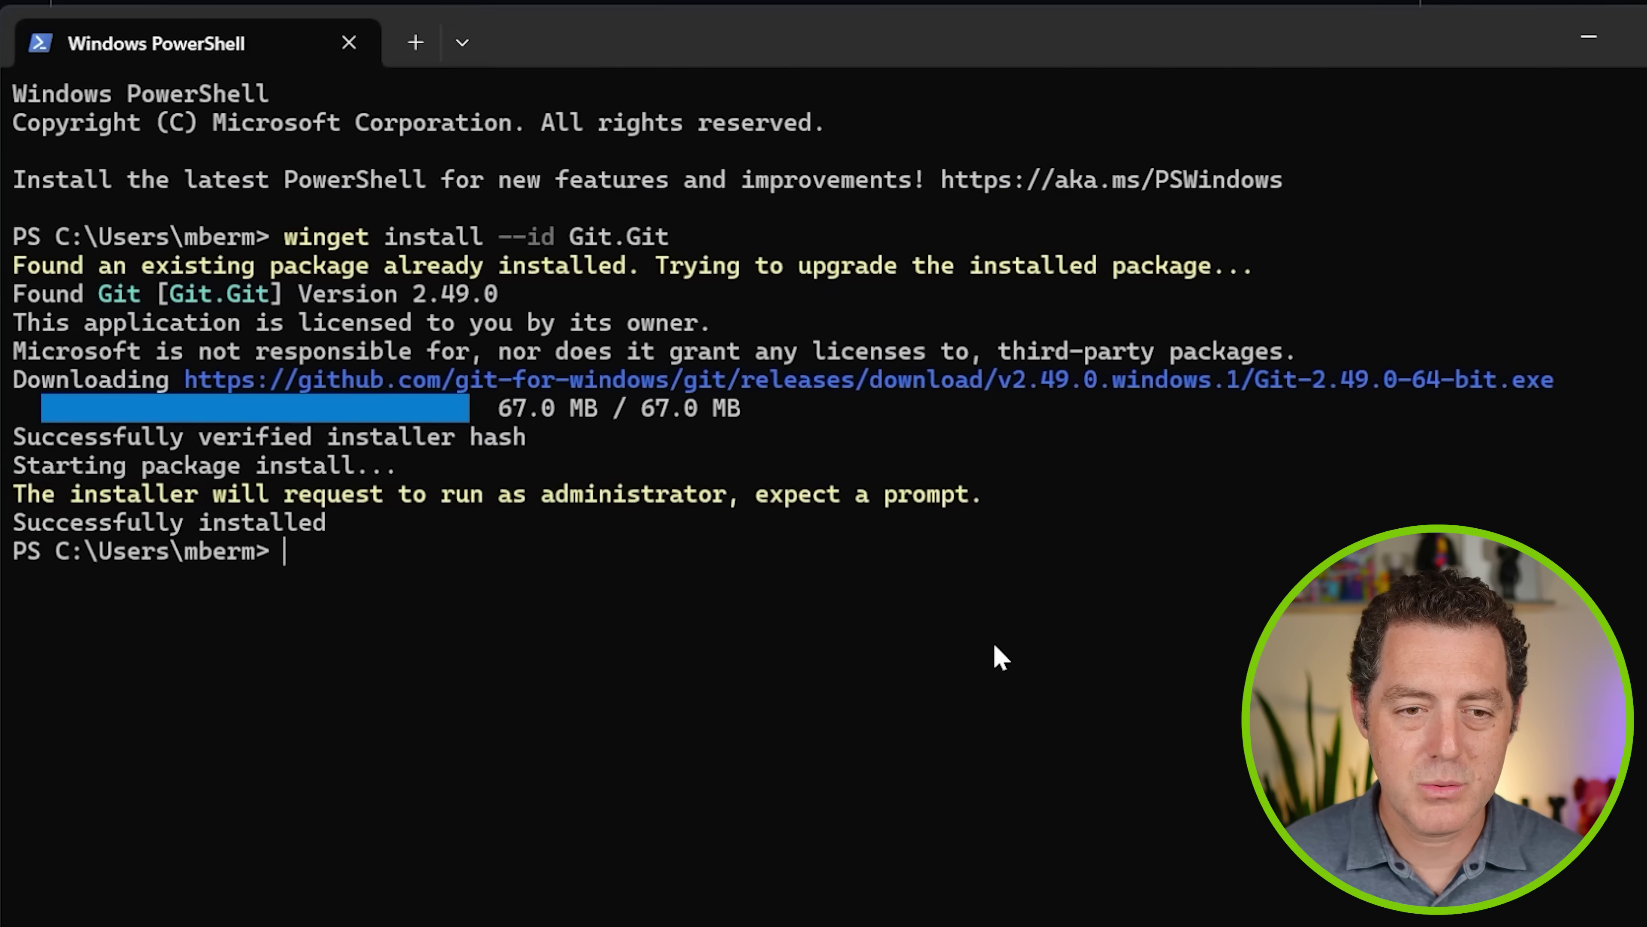
pyautogui.hotkey('ctrl', 'v')
pyautogui.press('Return')
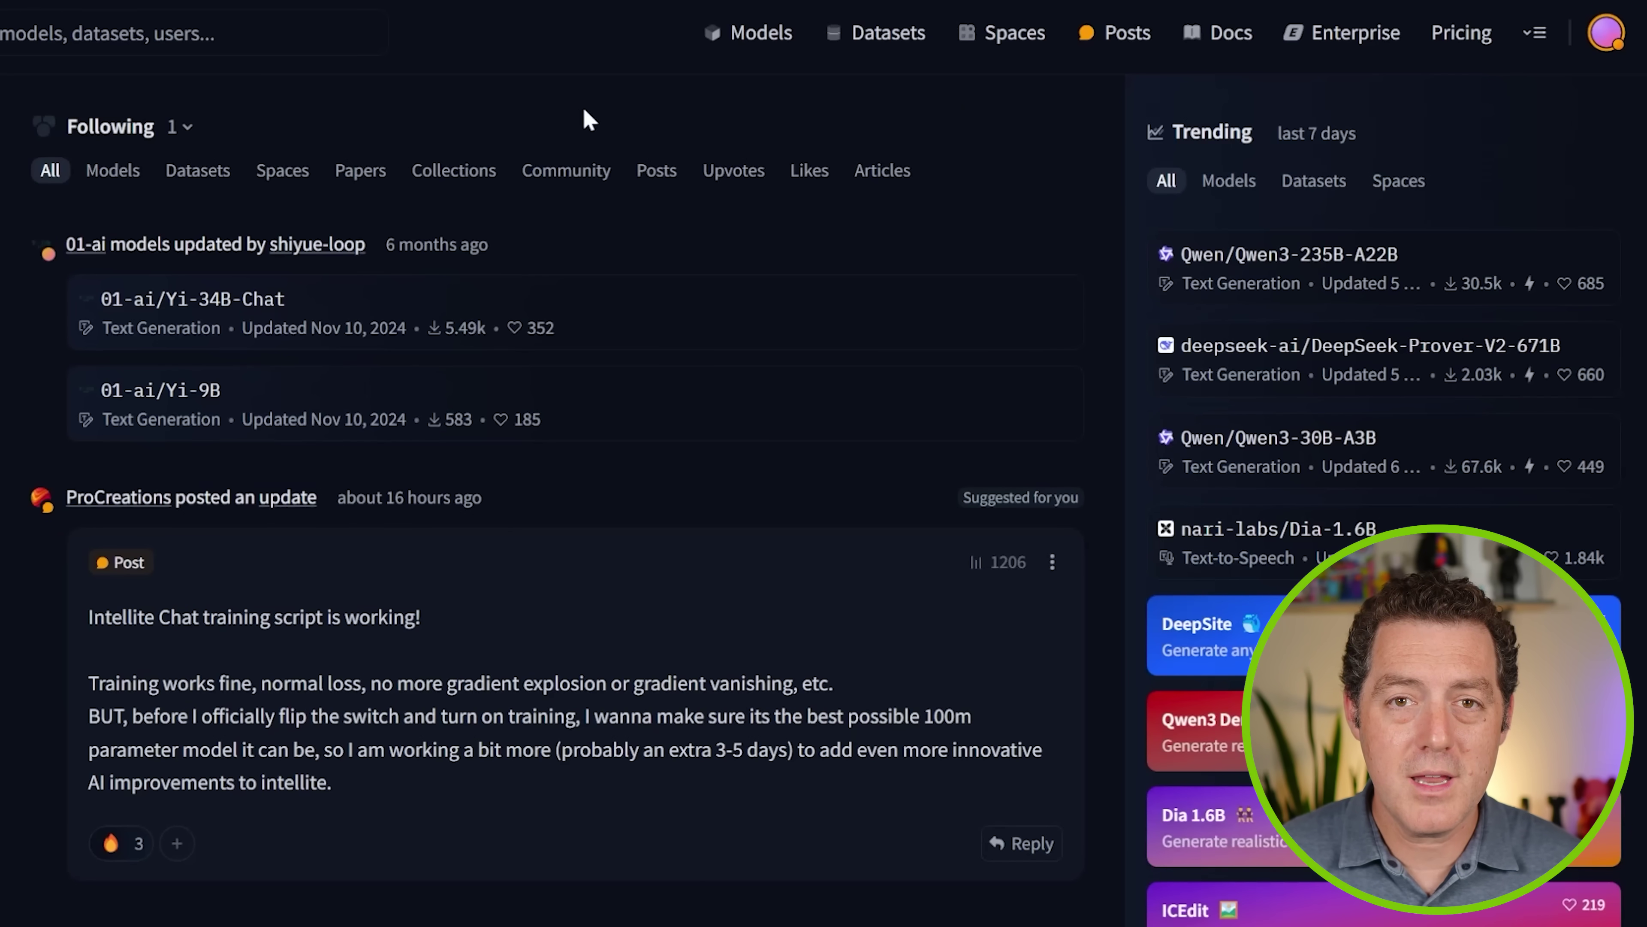
# - Create a Read-only Hugging Face access token named nvidia-comfy and copy its value
pyautogui.click(1609, 40)
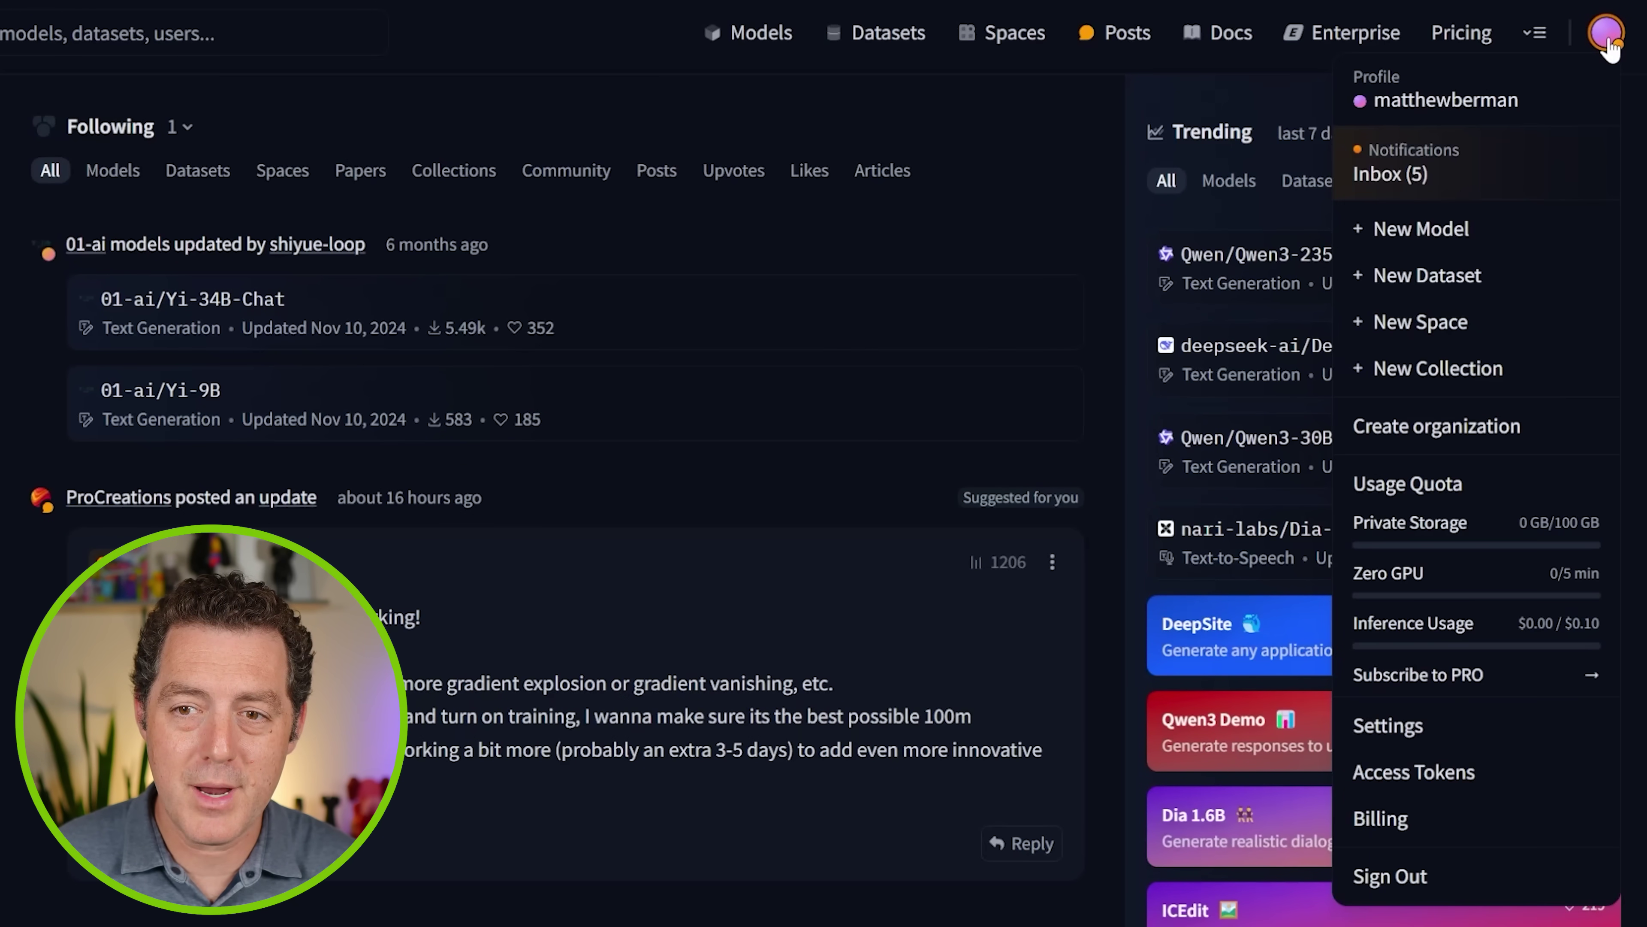
pyautogui.click(1417, 779)
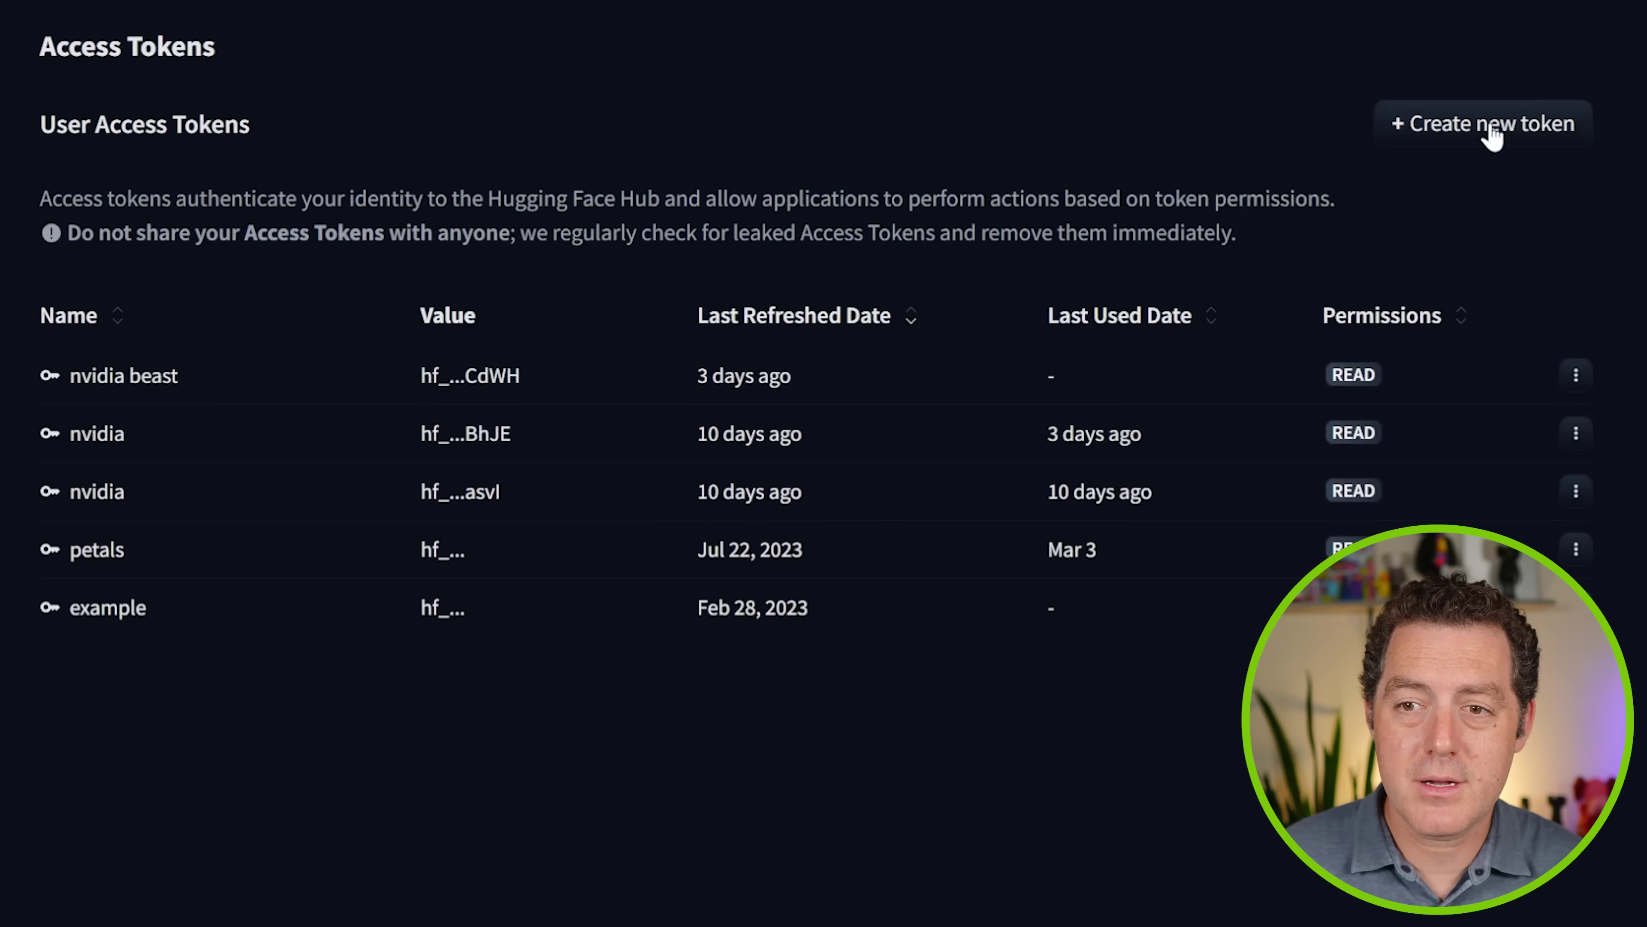
pyautogui.click(1492, 136)
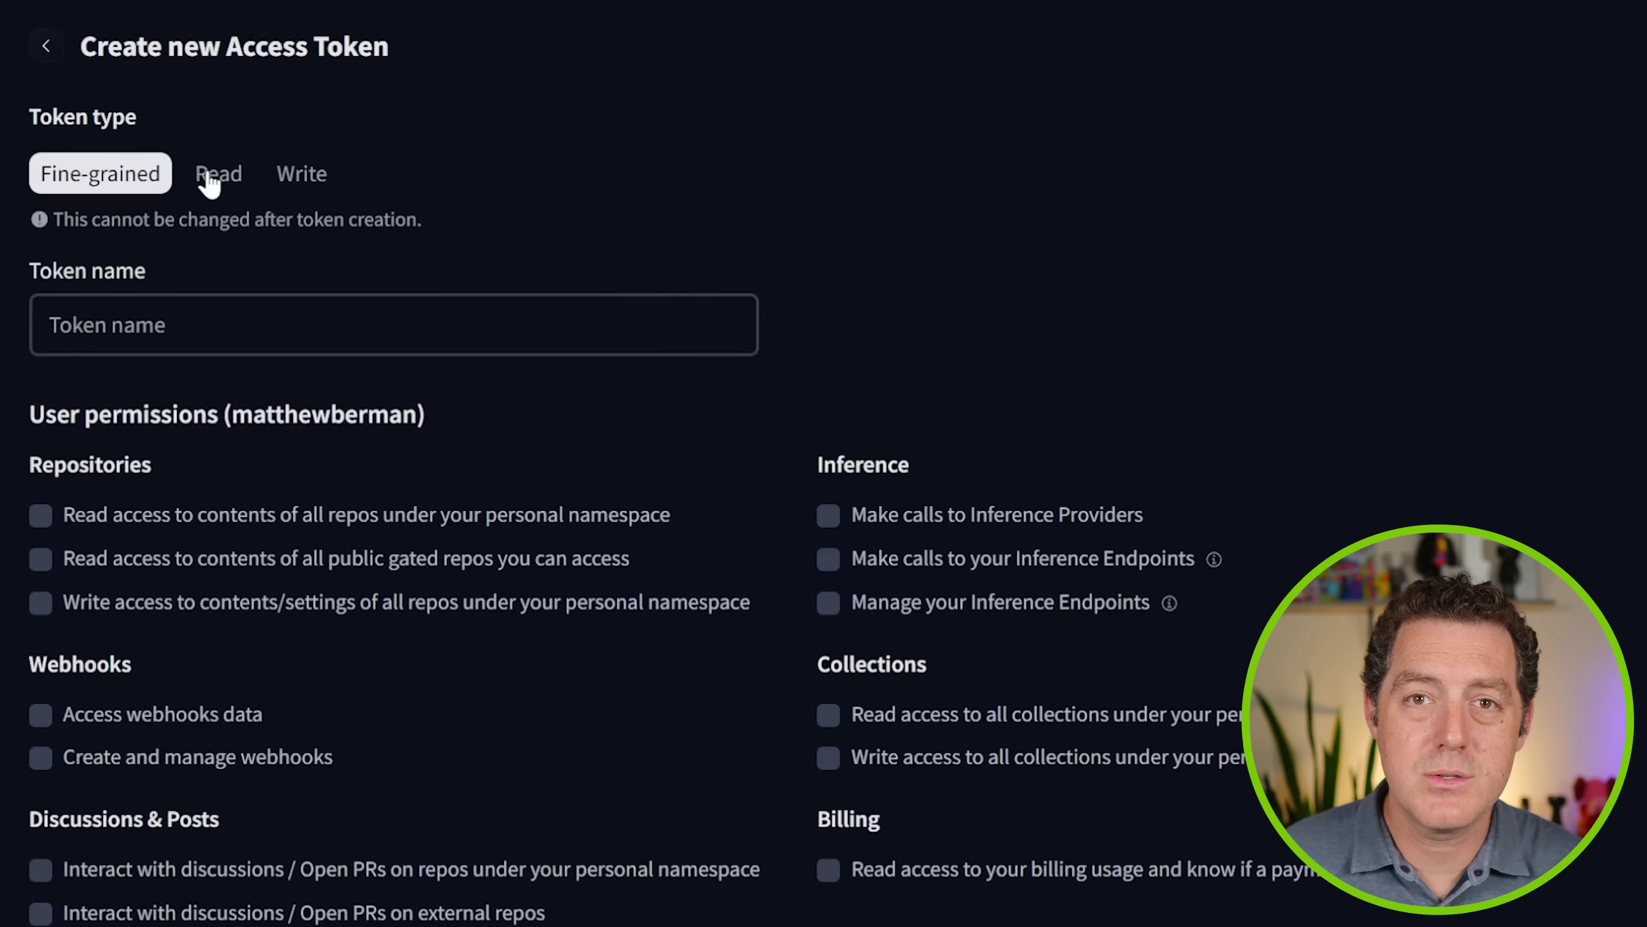
pyautogui.click(228, 175)
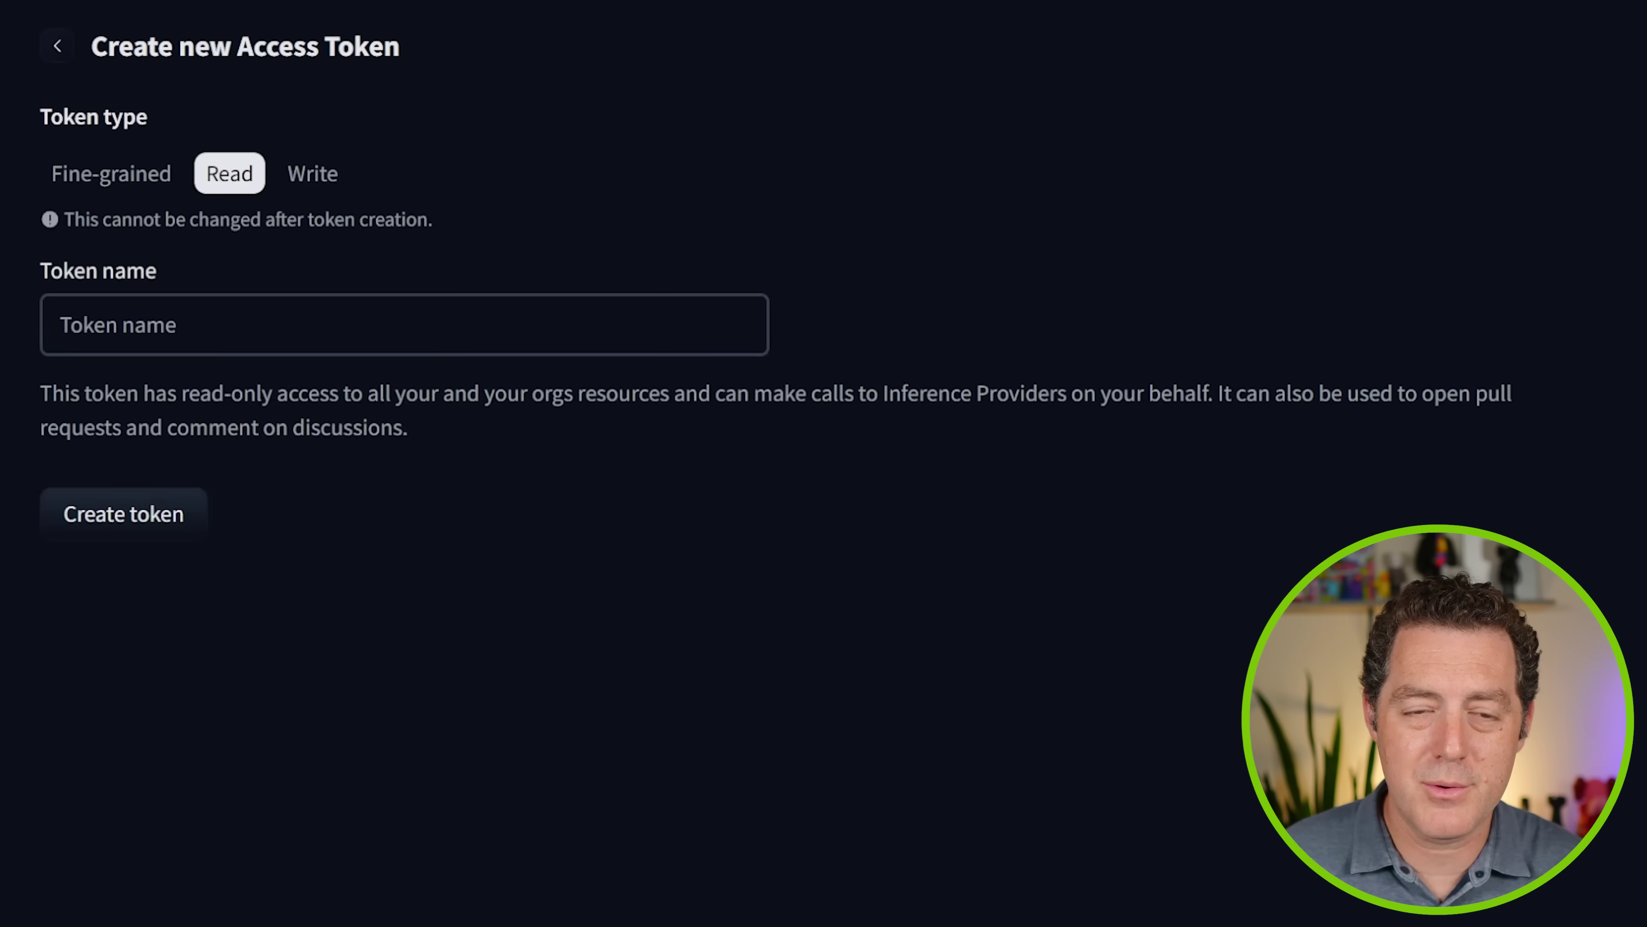
pyautogui.click(63, 325)
pyautogui.write('nvidi')
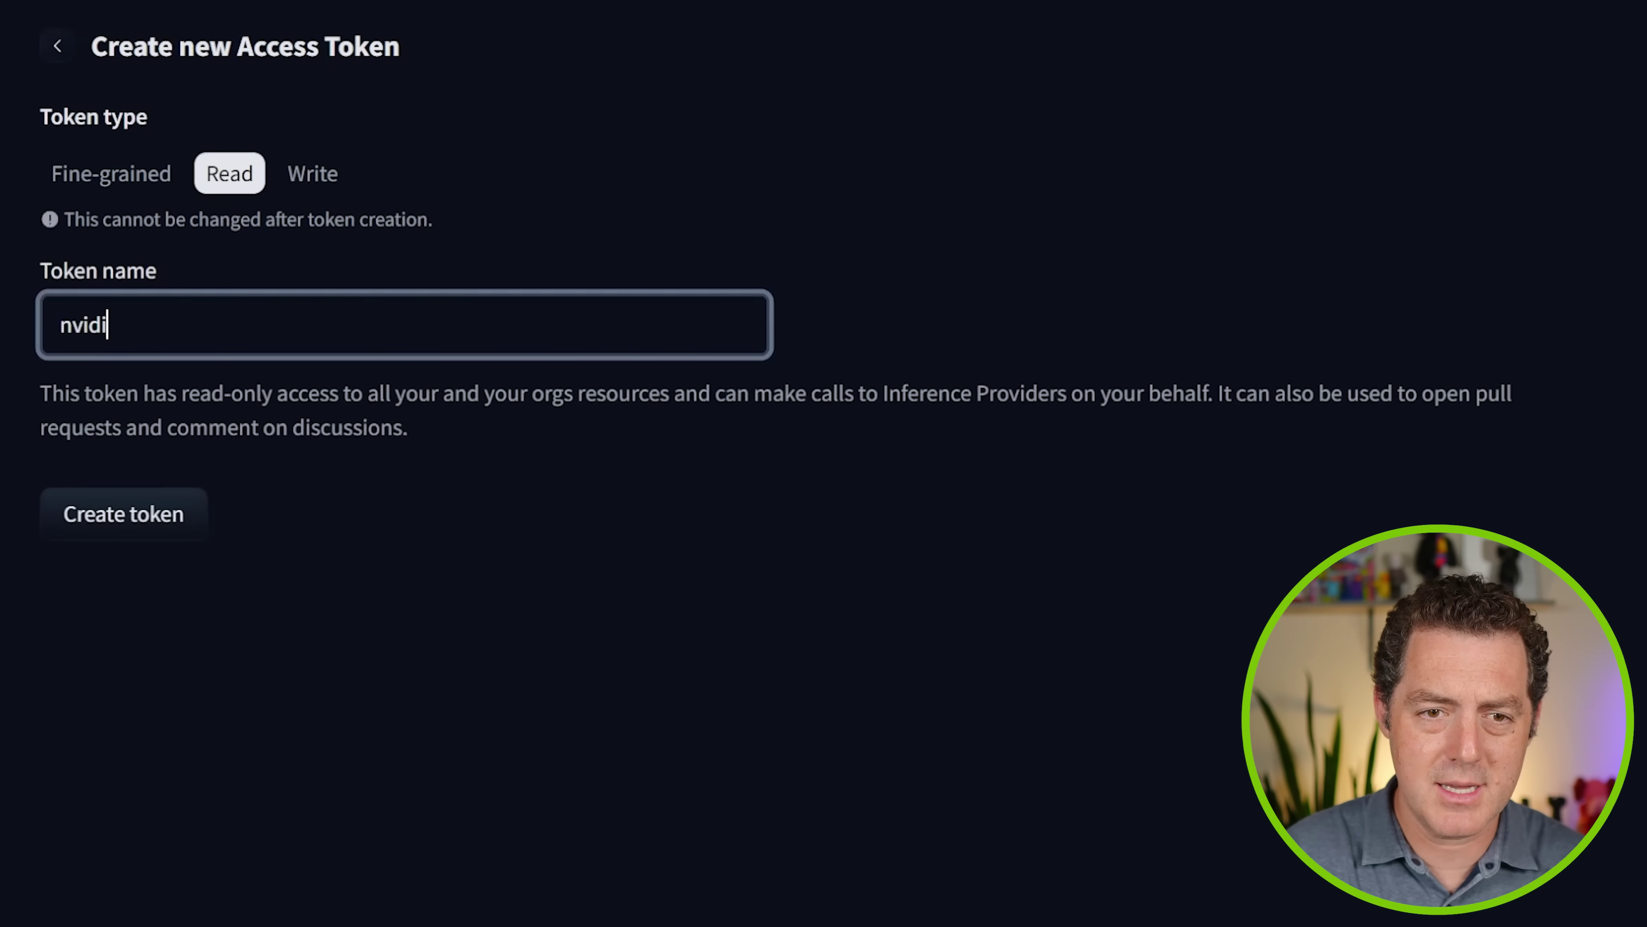
pyautogui.write('a-comfy')
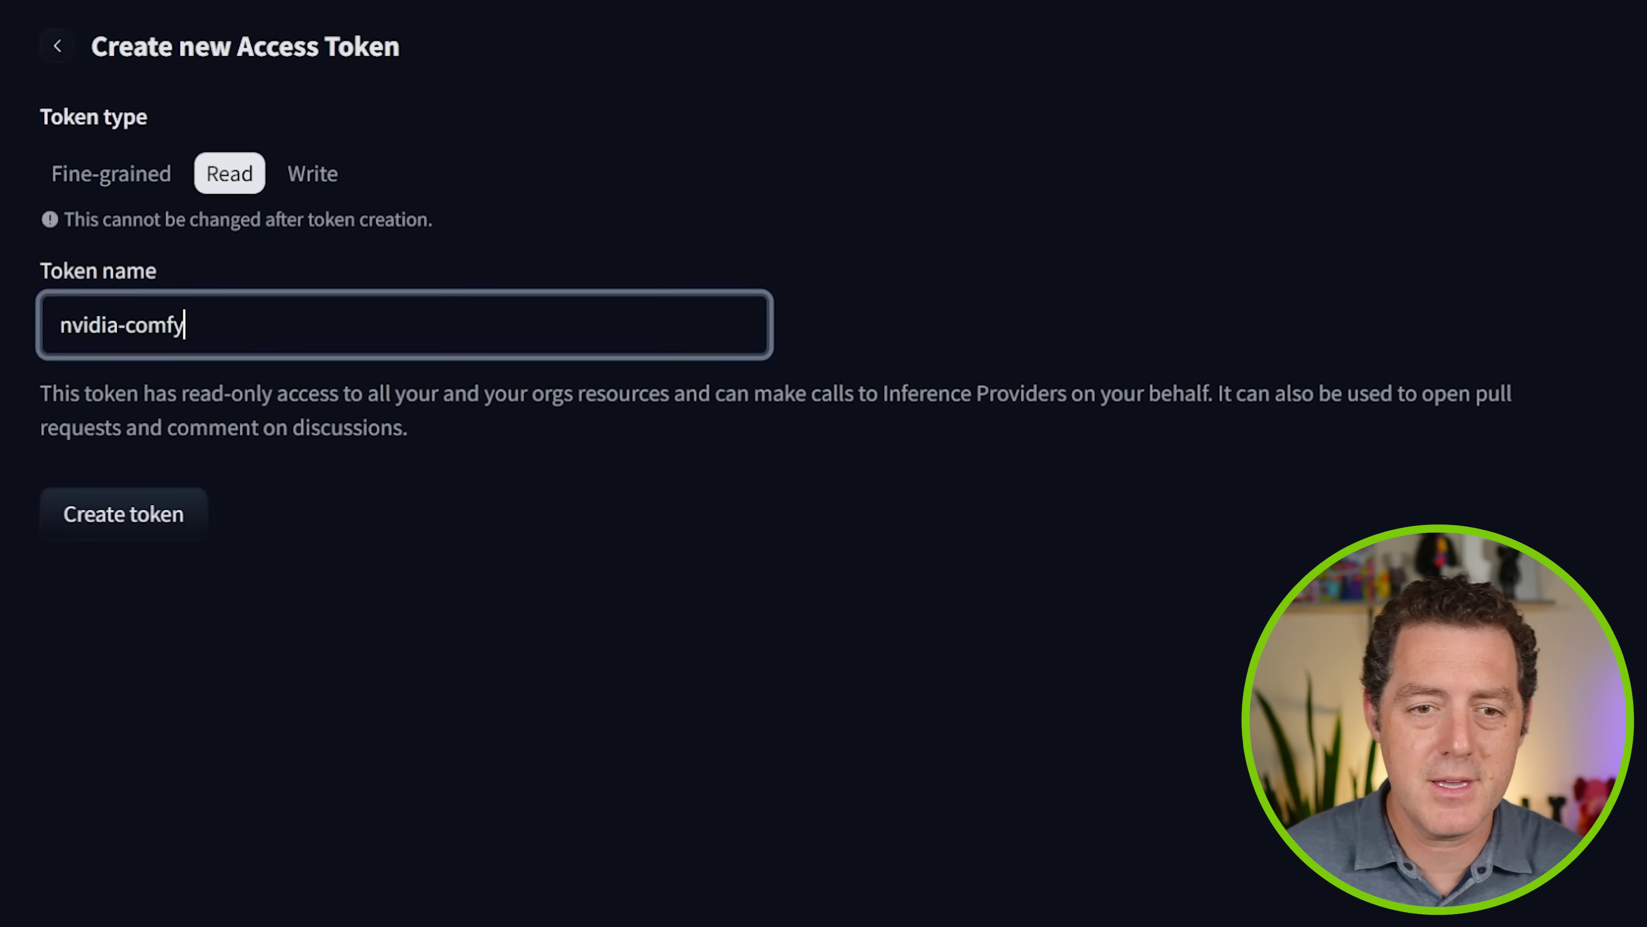
pyautogui.click(163, 515)
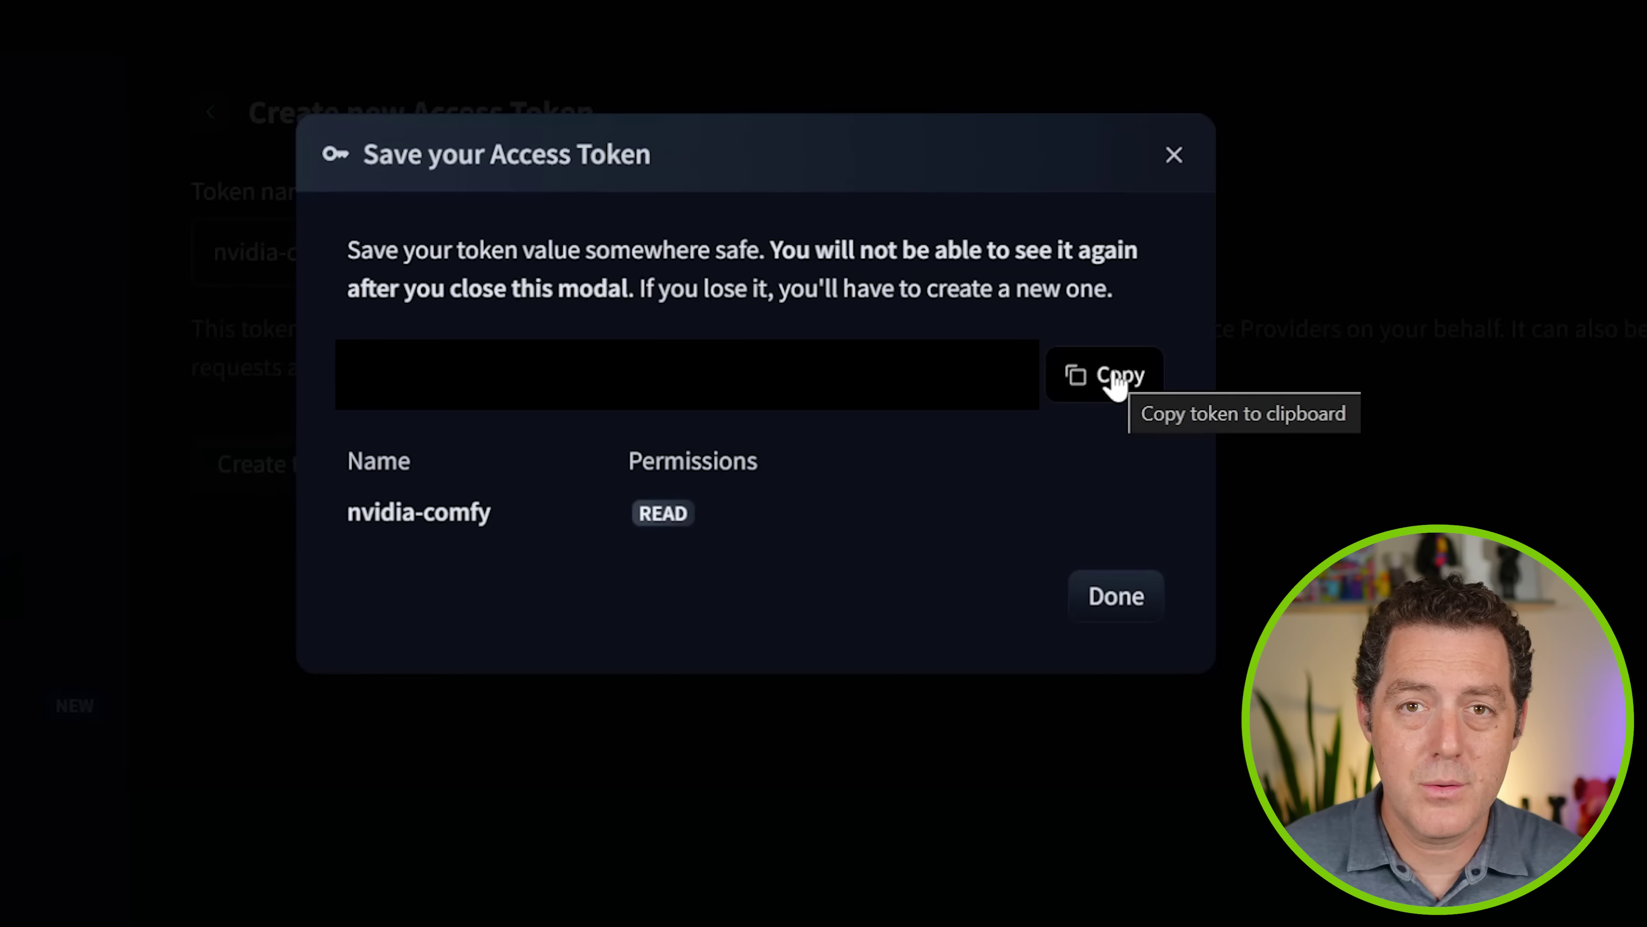
pyautogui.click(1117, 385)
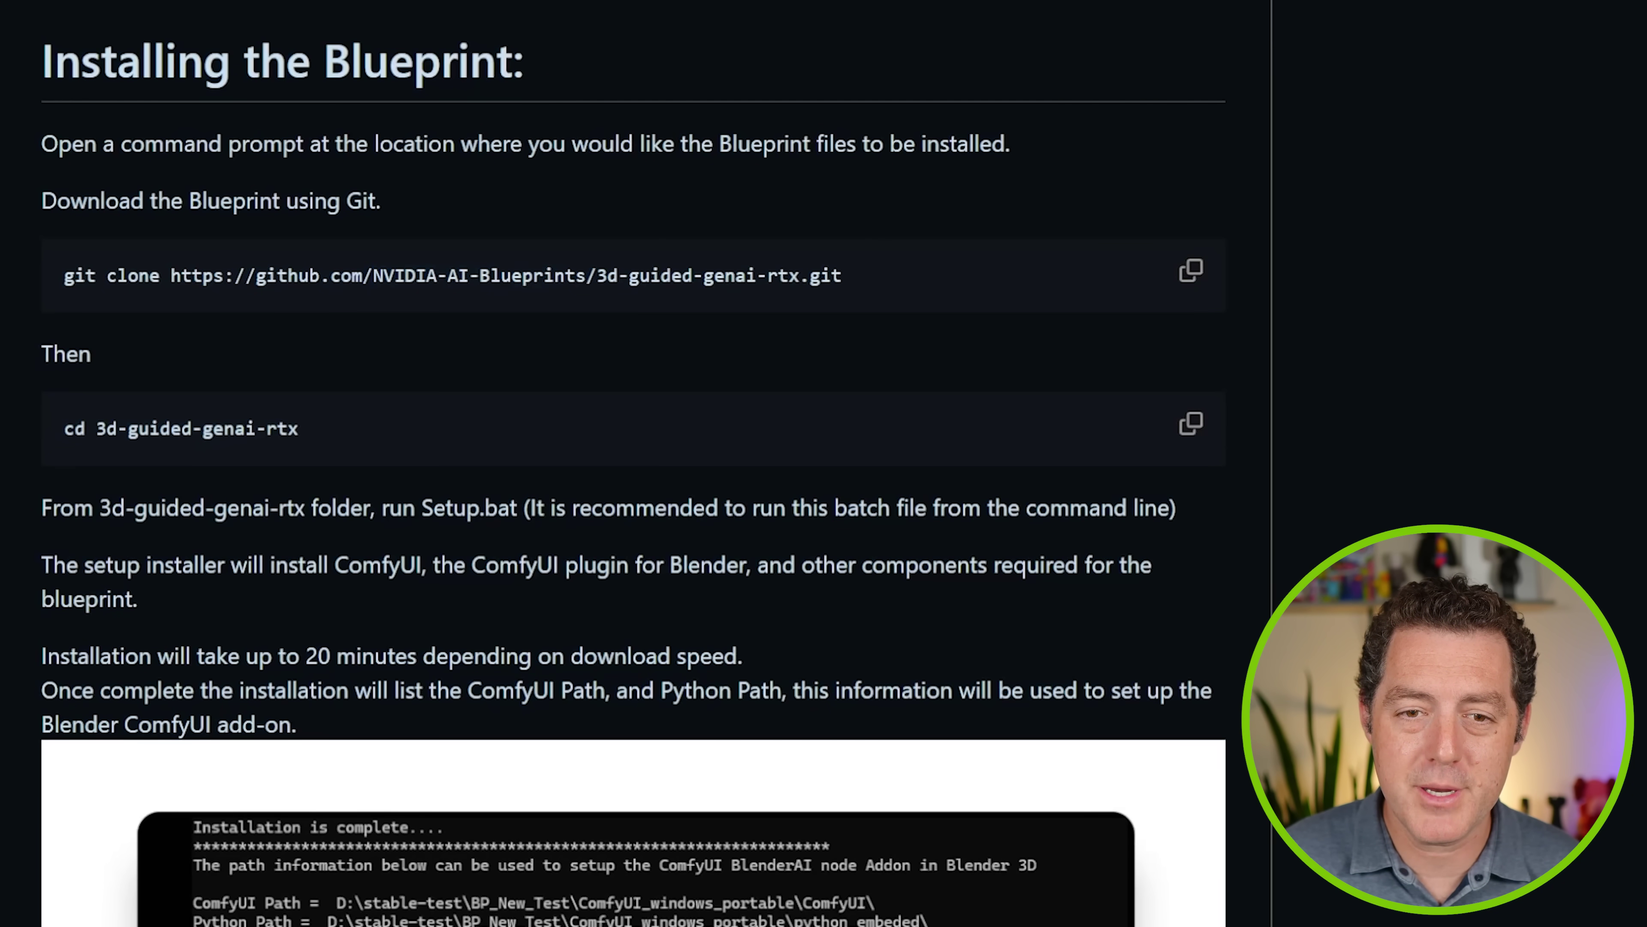
# - Git clone the 3d-guided-genai-rtx repository into Downloads and cd into it
pyautogui.click(1194, 272)
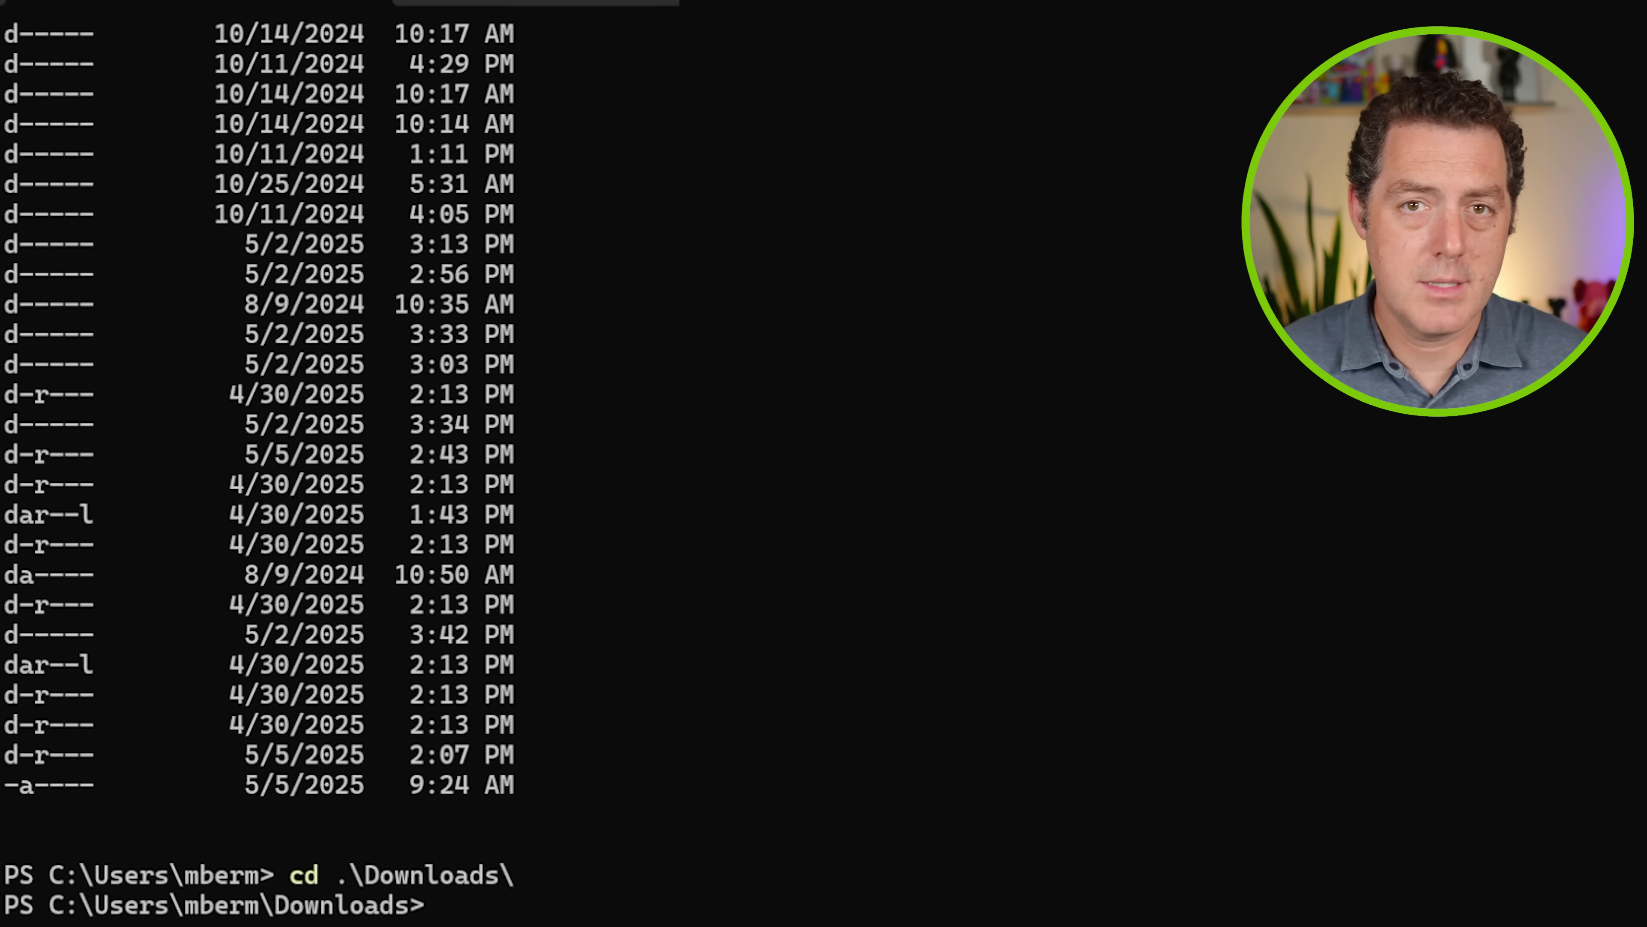
pyautogui.hotkey('ctrl', 'v')
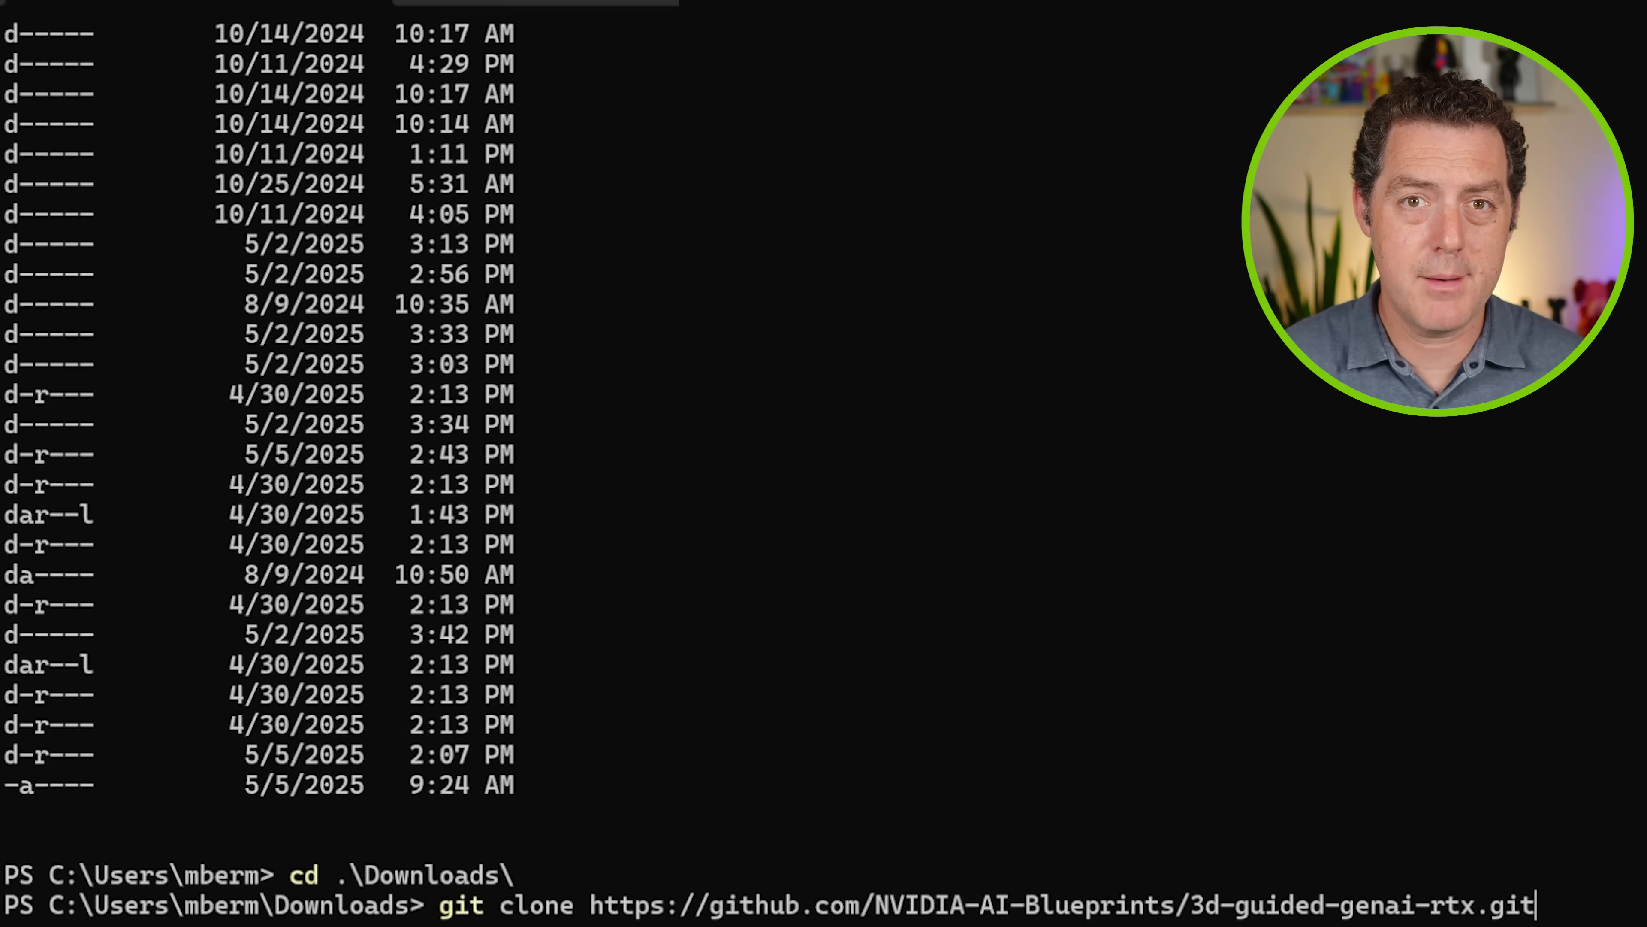
pyautogui.press('Return')
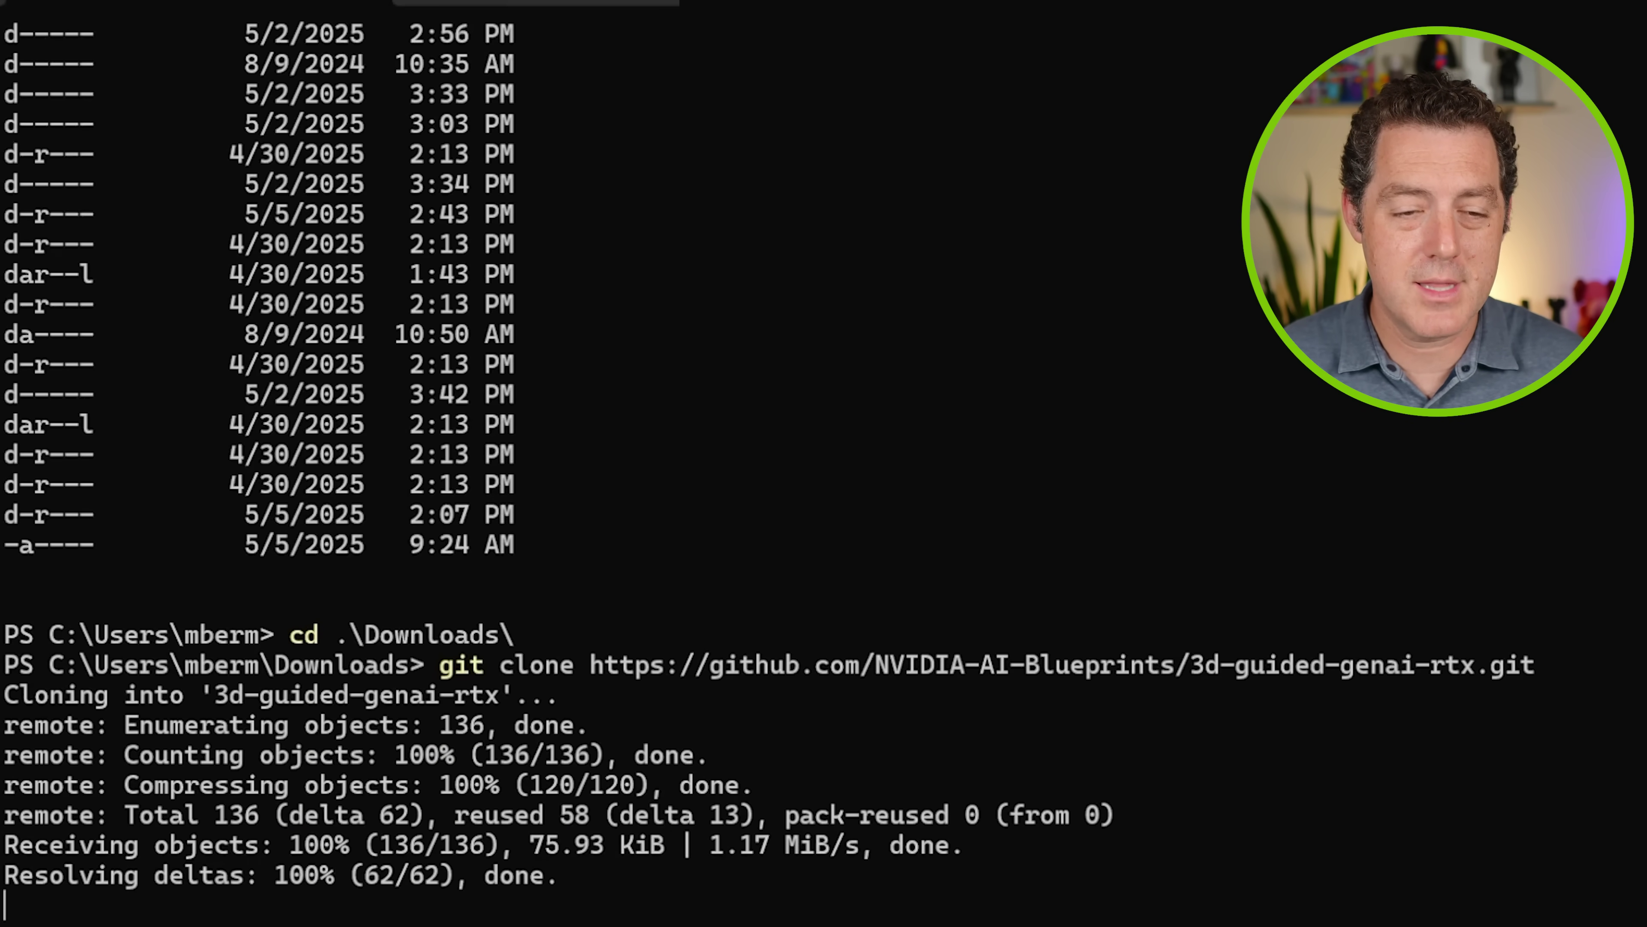
pyautogui.write('cd 3d-guided-genai-rtx')
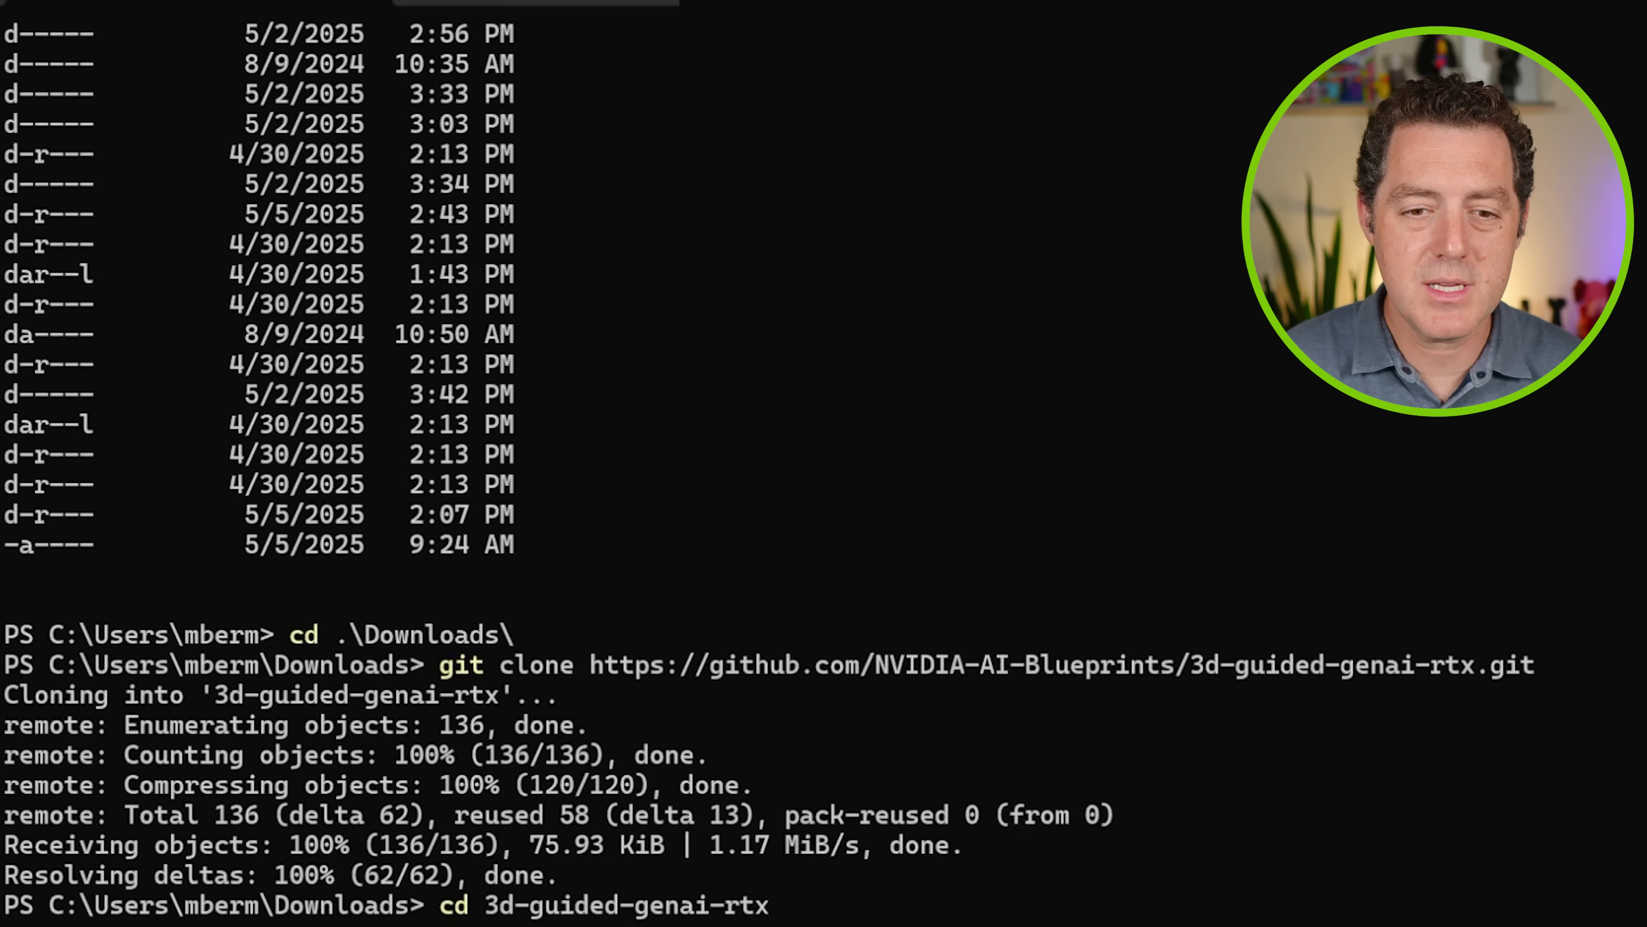
pyautogui.press('Return')
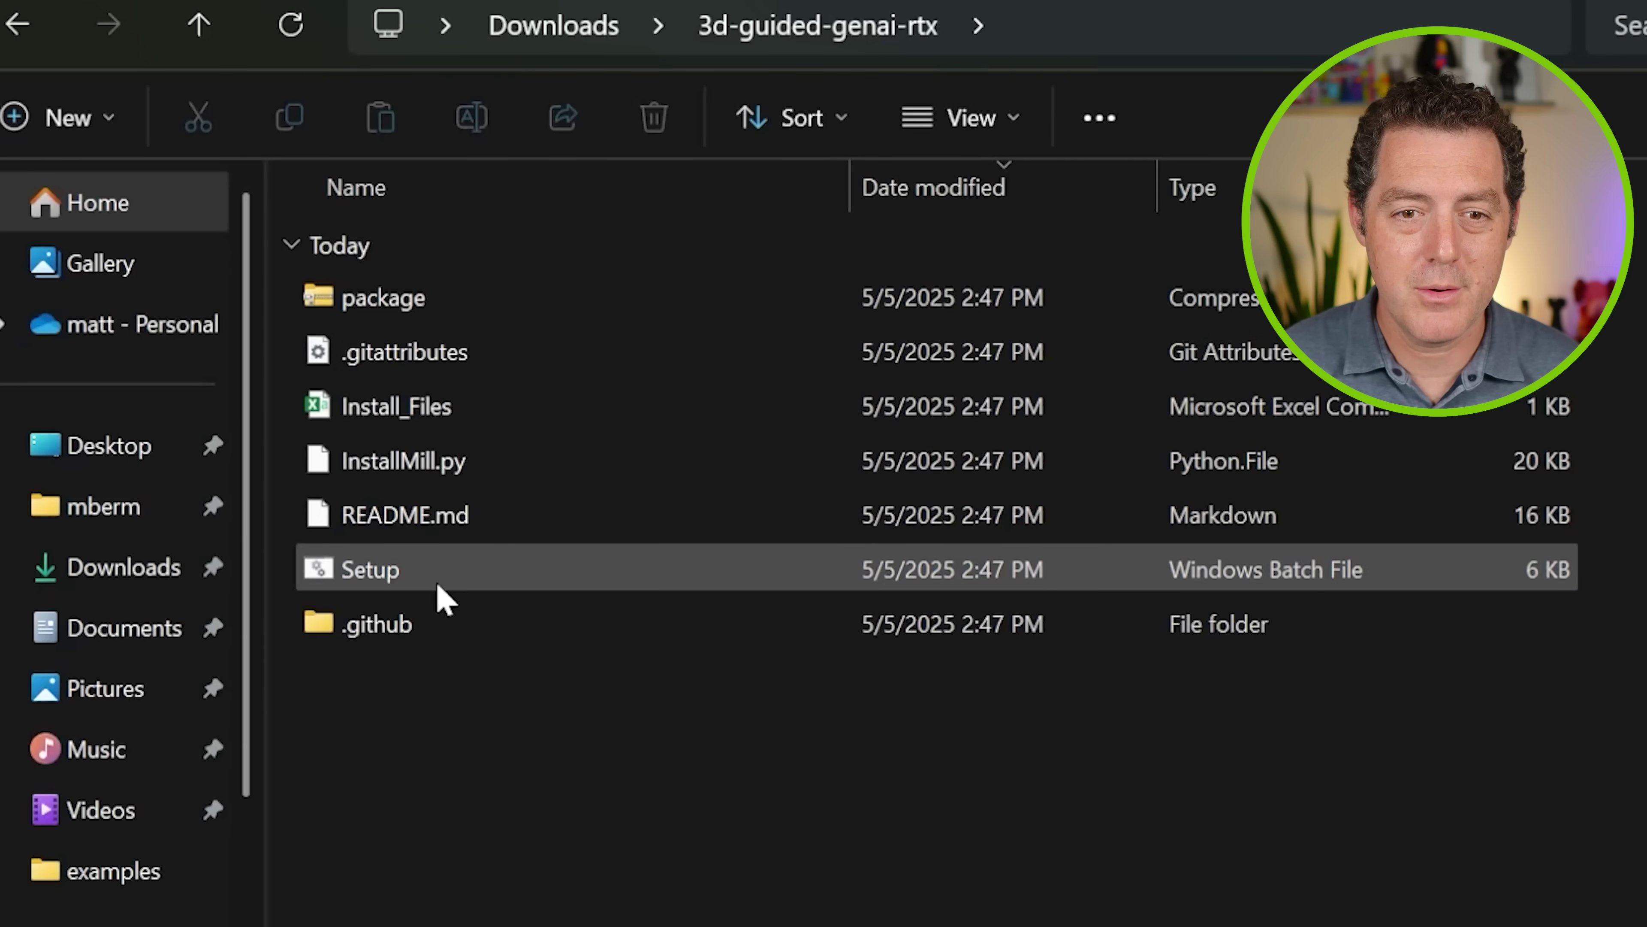
# - Launch Setup.bat from the 3d-guided-genai-rtx folder
pyautogui.click(381, 583)
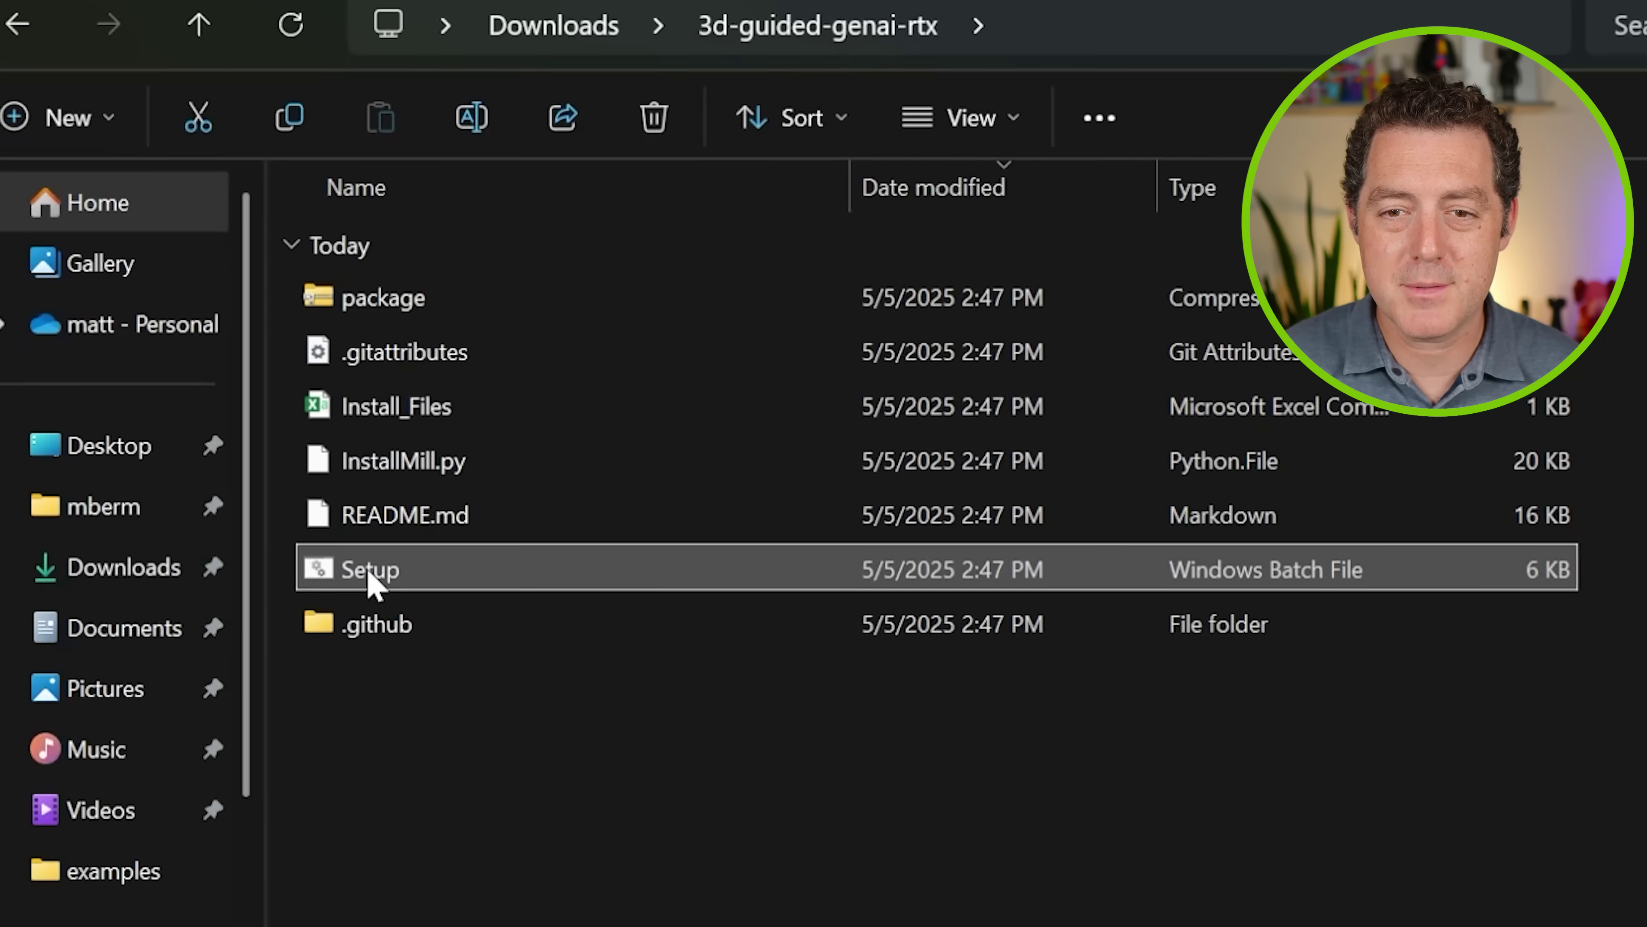
pyautogui.doubleClick(388, 586)
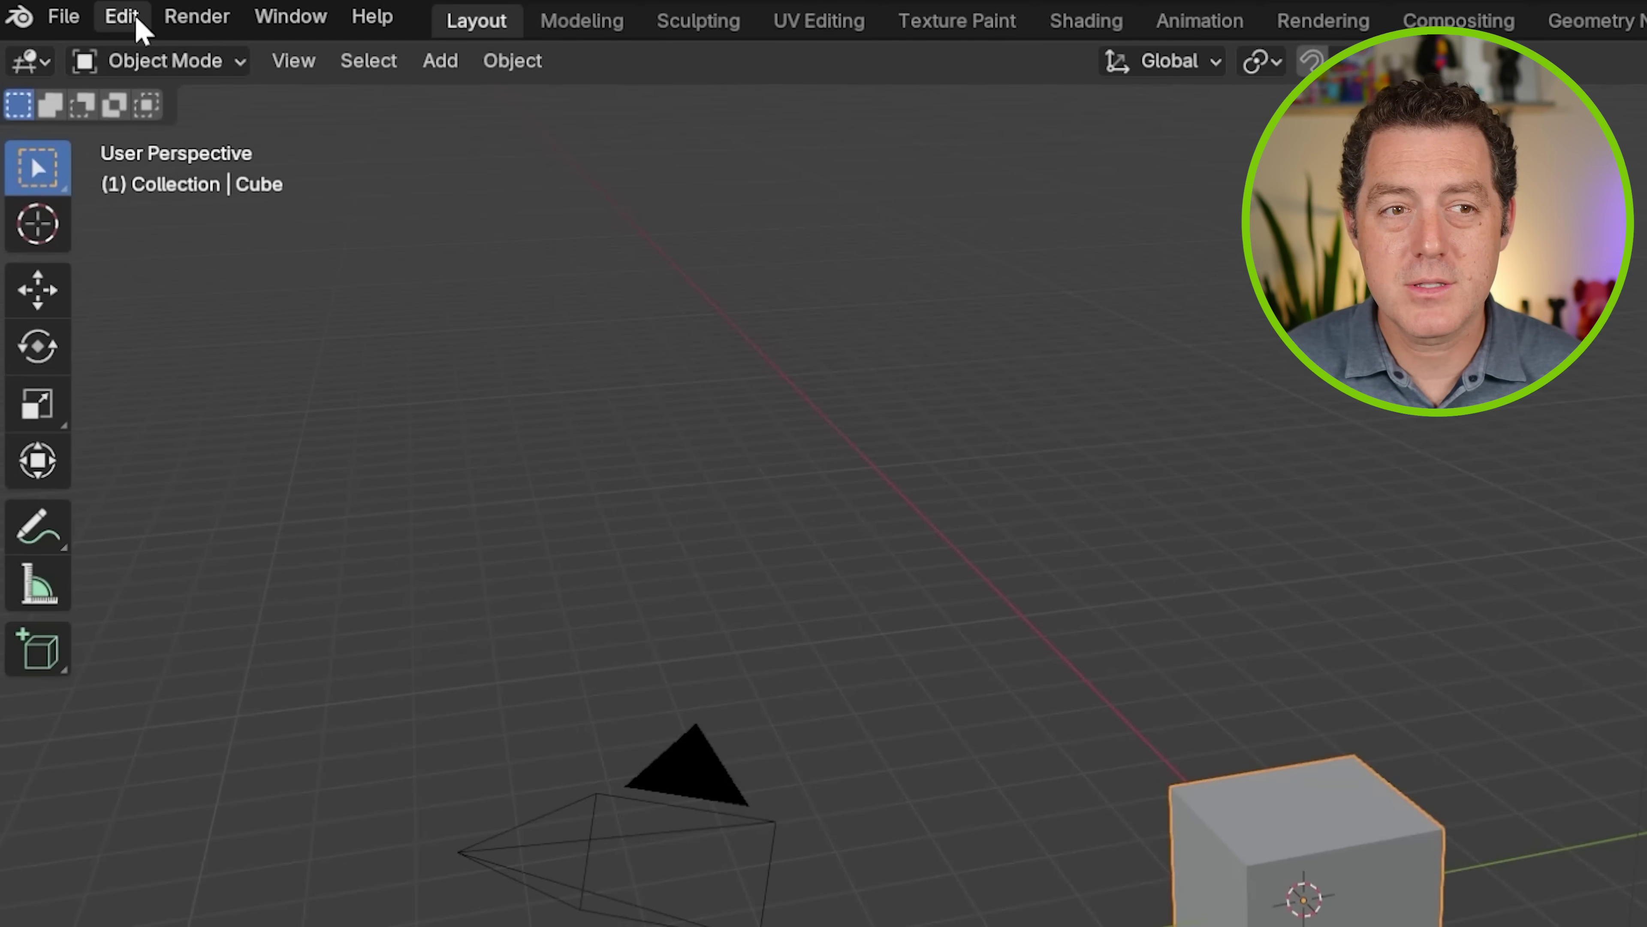
pyautogui.click(138, 21)
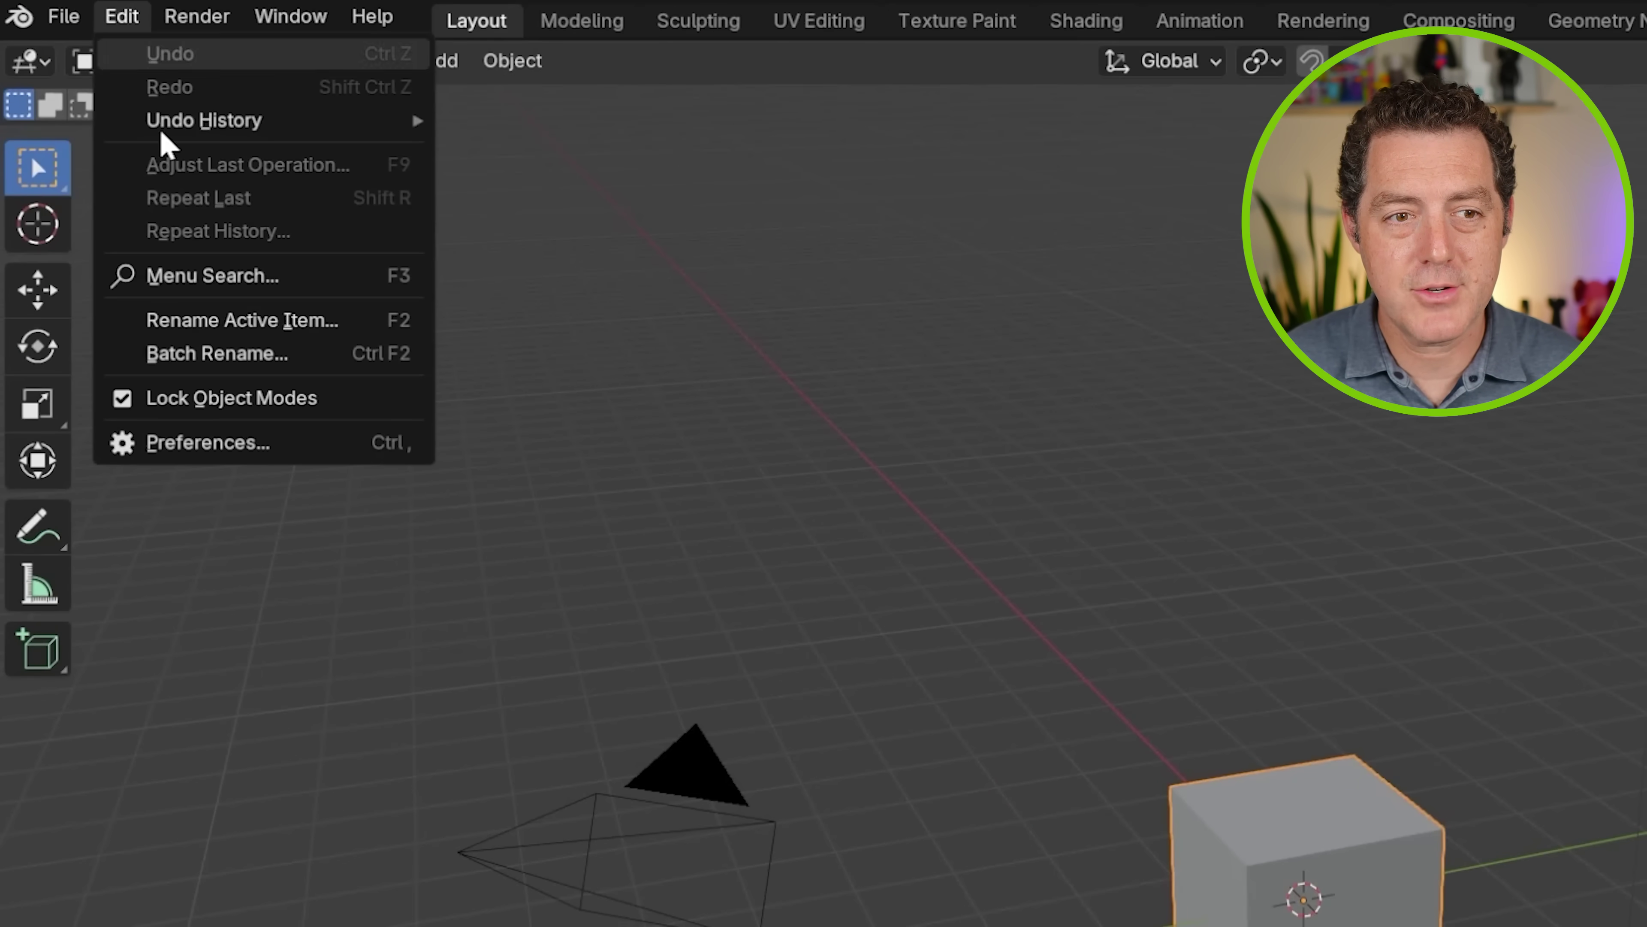
pyautogui.click(214, 447)
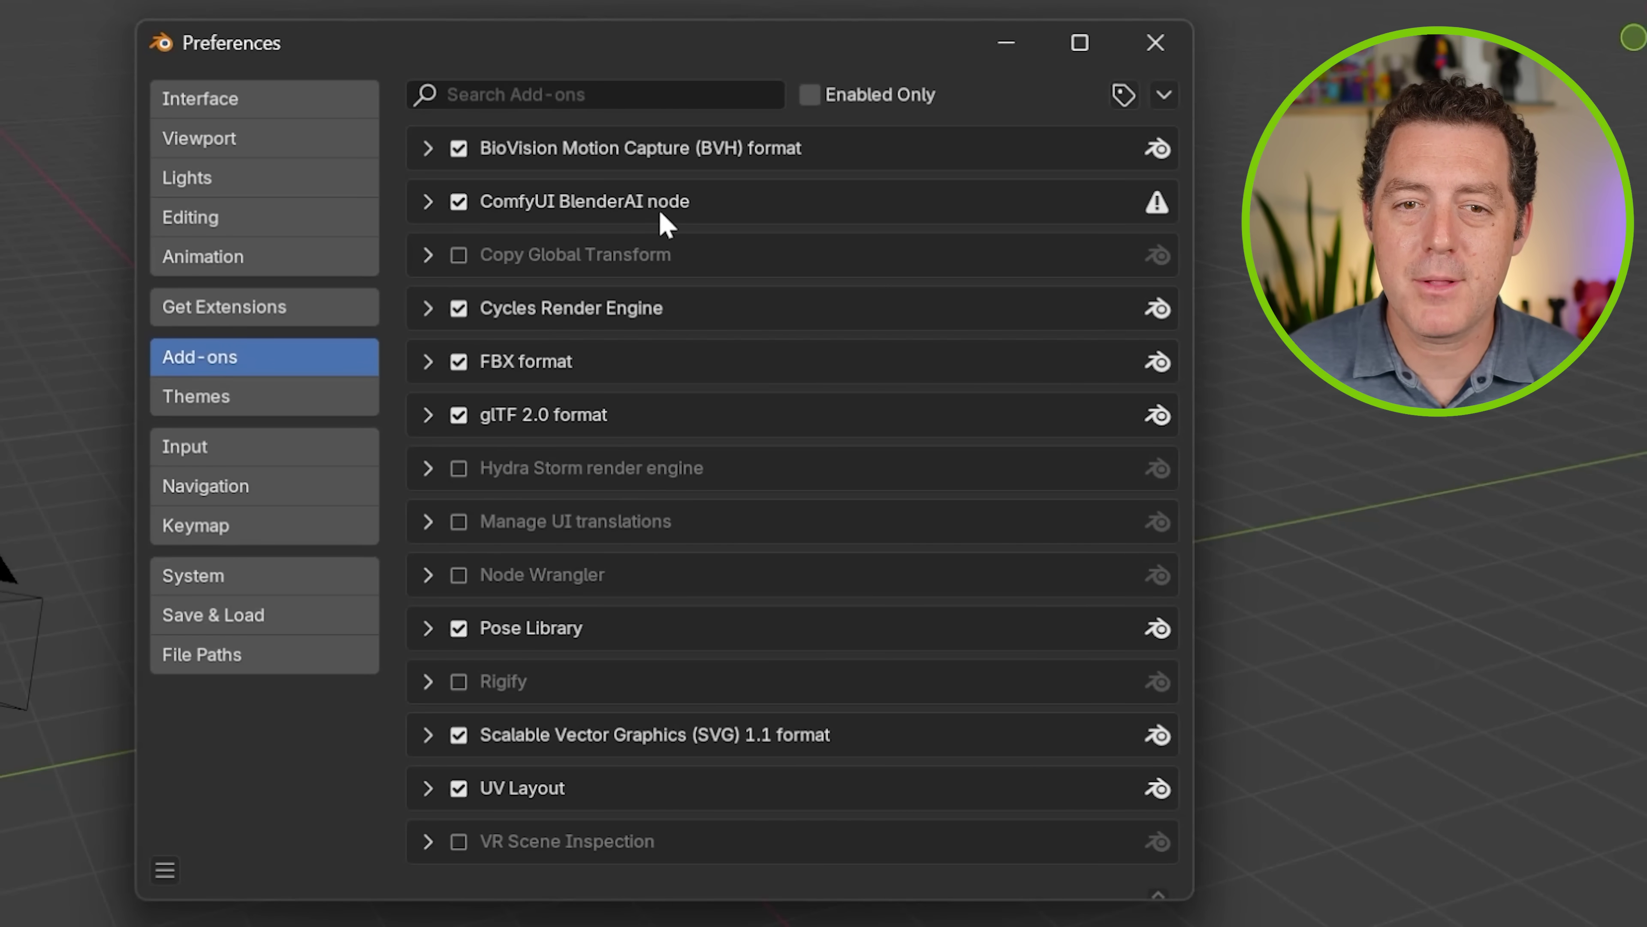
pyautogui.click(428, 201)
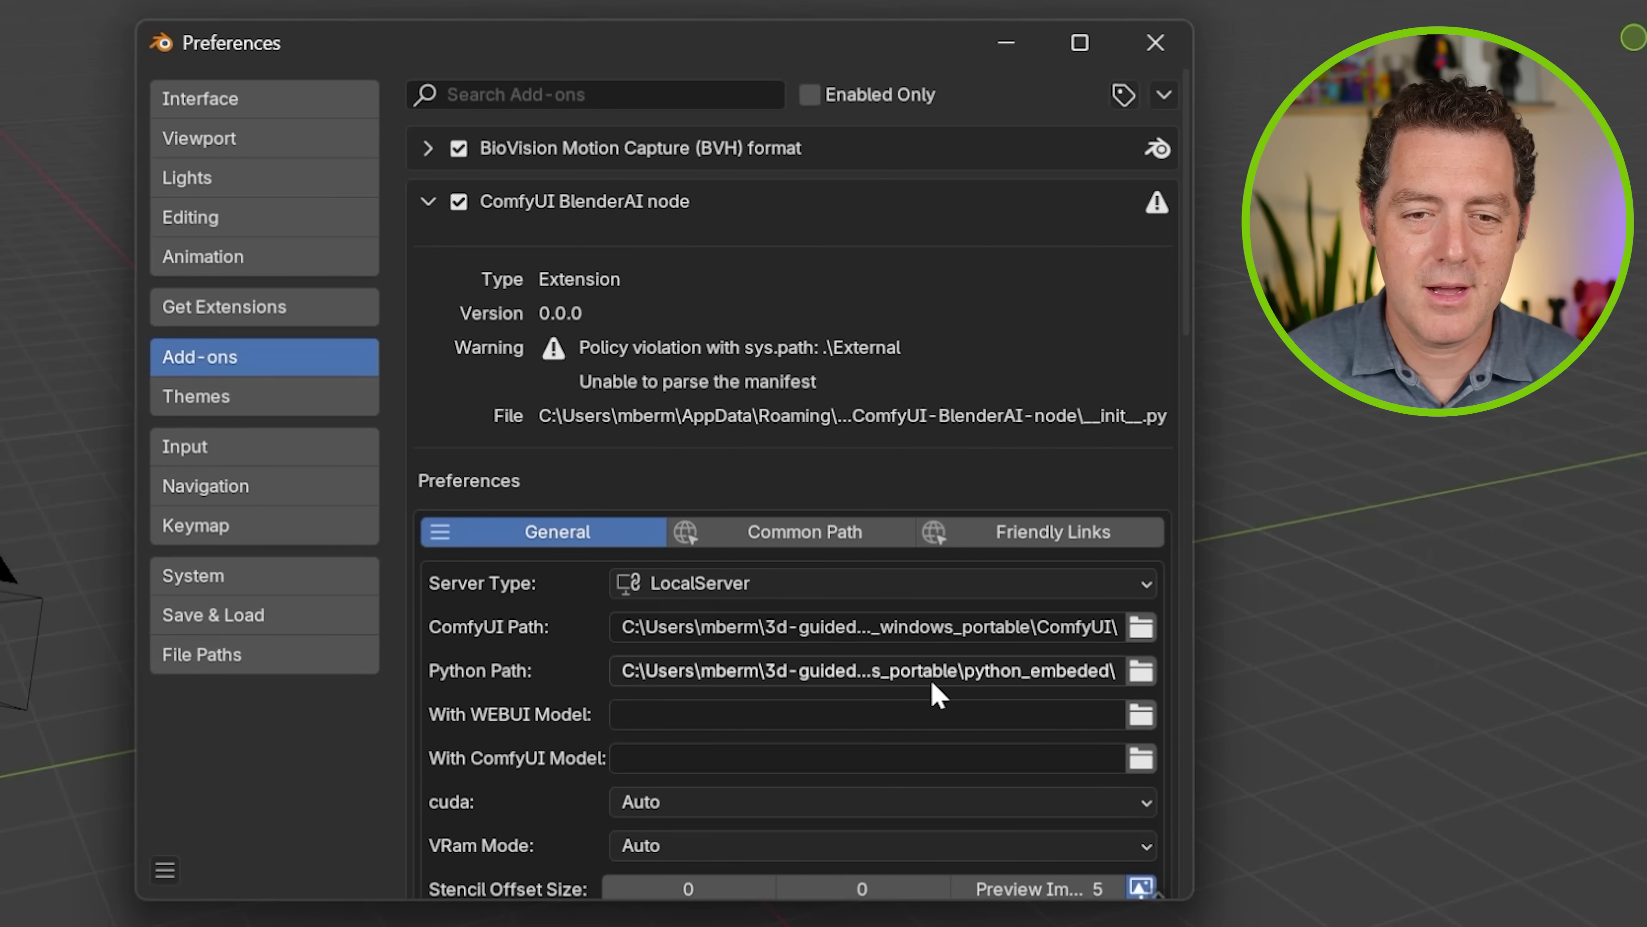
pyautogui.click(1163, 57)
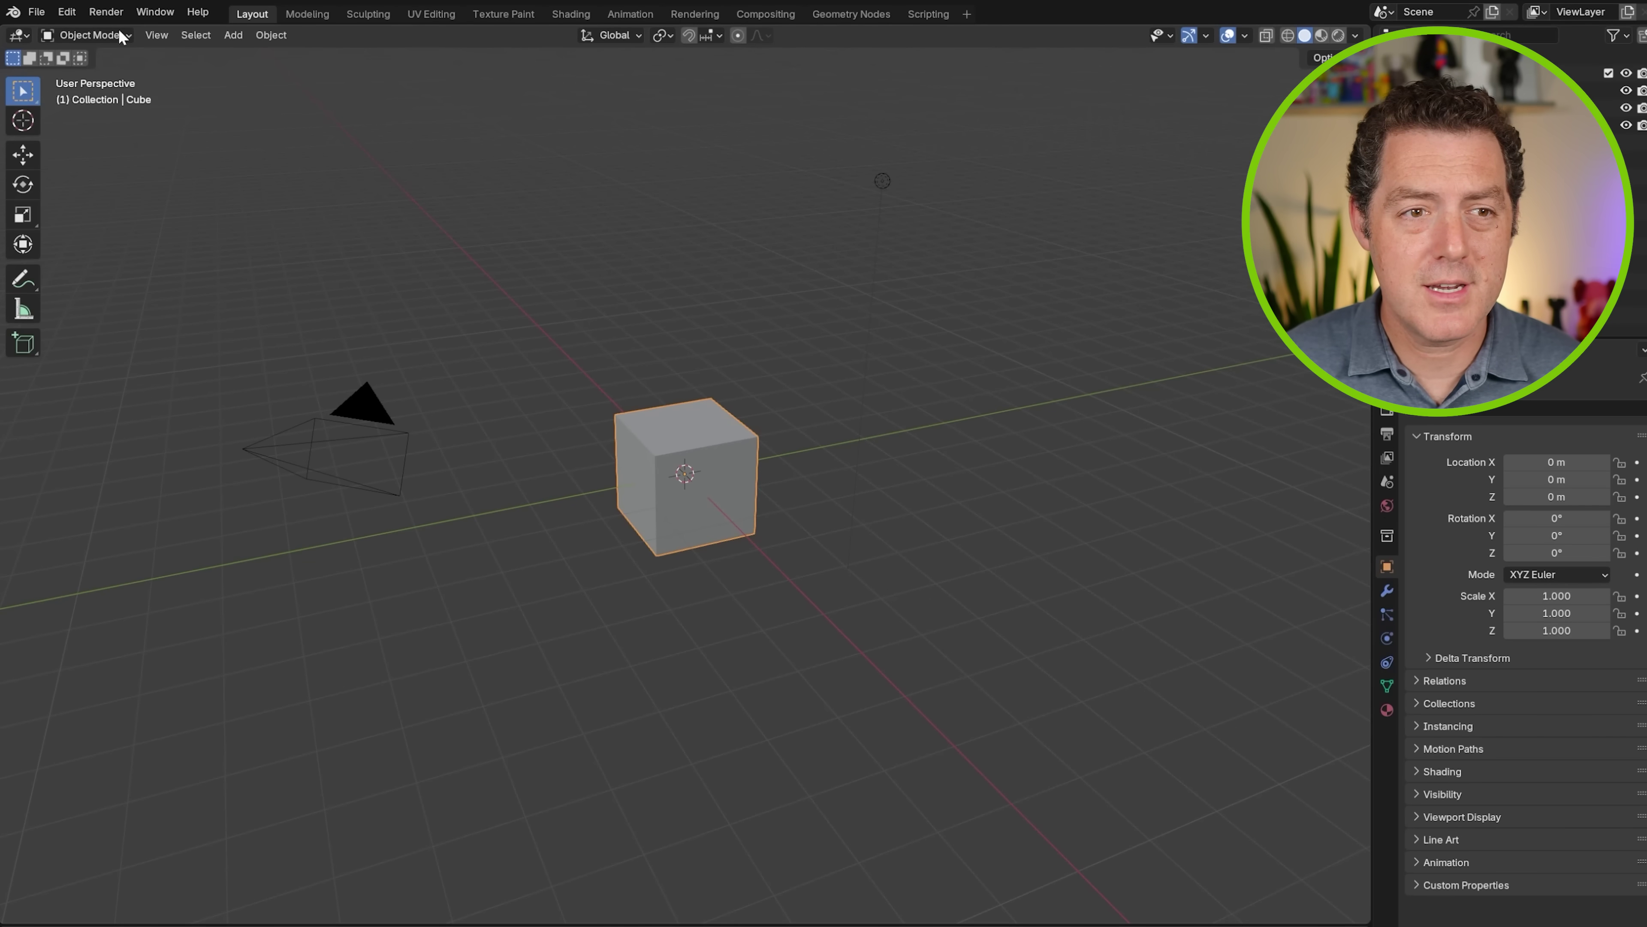
# - Open Guided_GenAI_BP.blend through File > Open
pyautogui.click(37, 13)
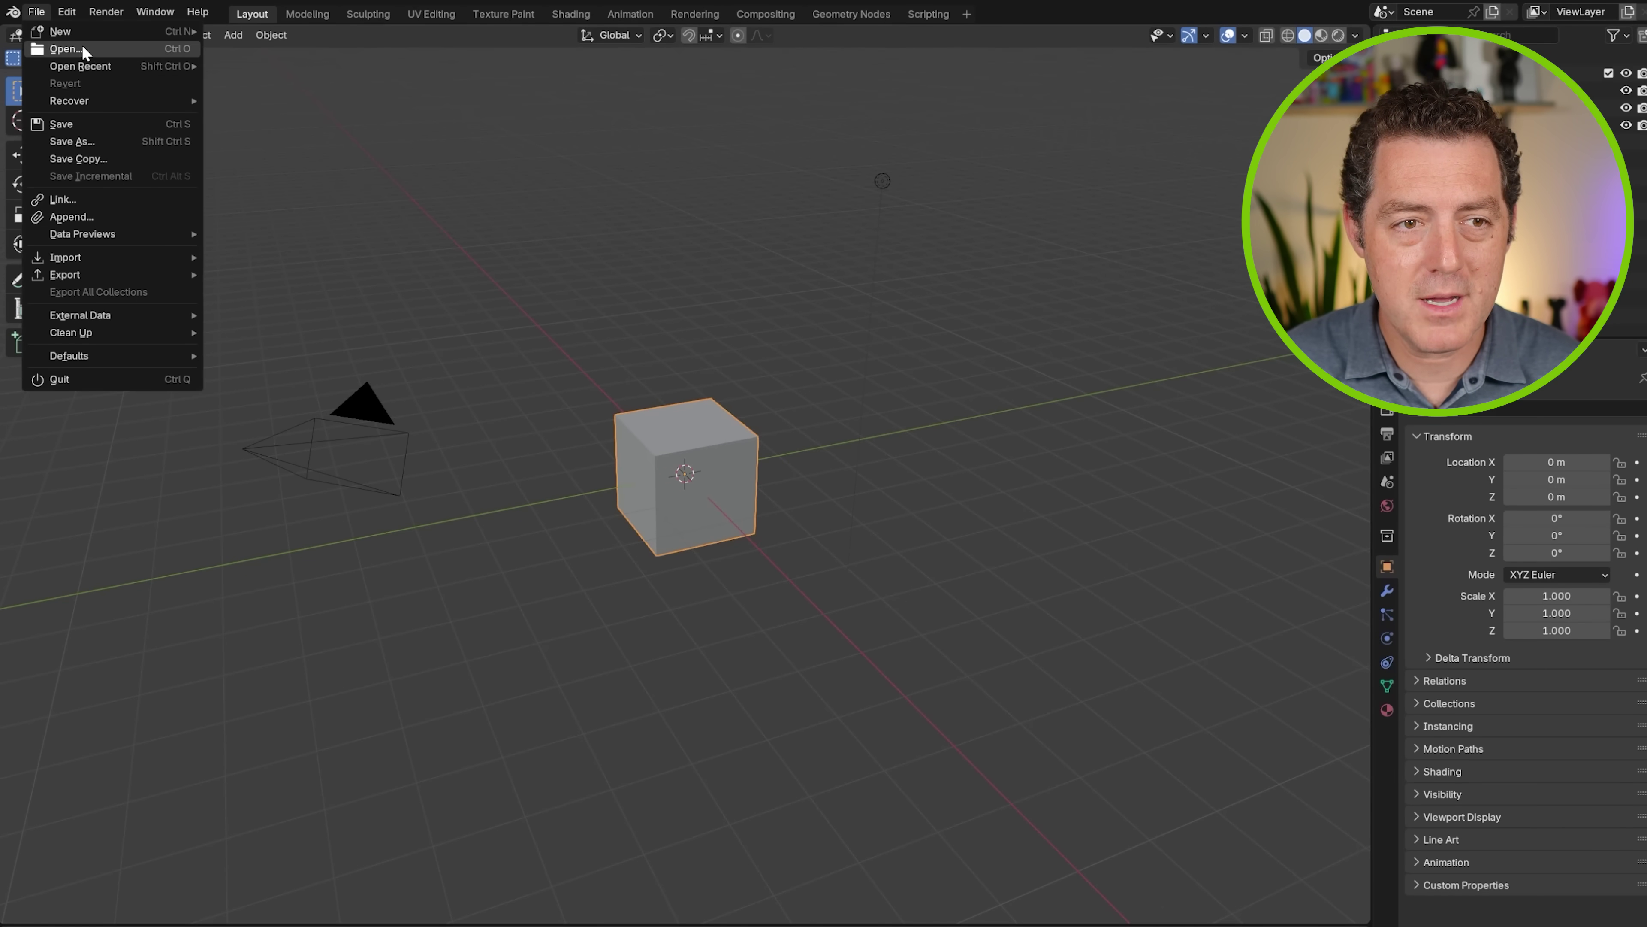
pyautogui.click(45, 52)
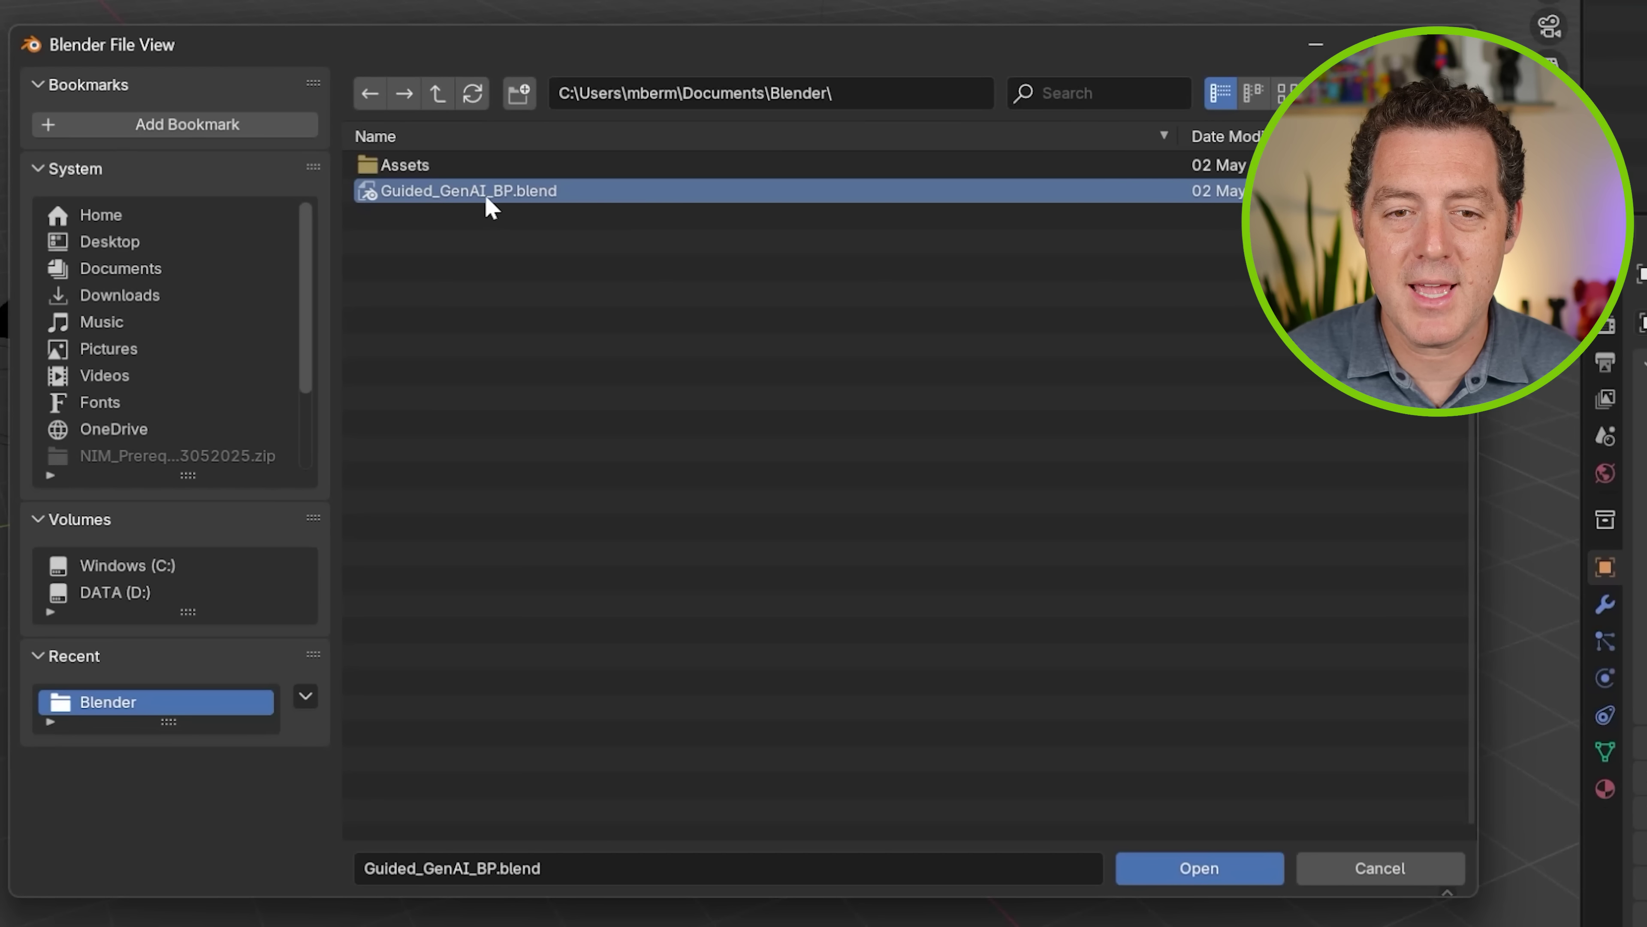
pyautogui.click(1207, 869)
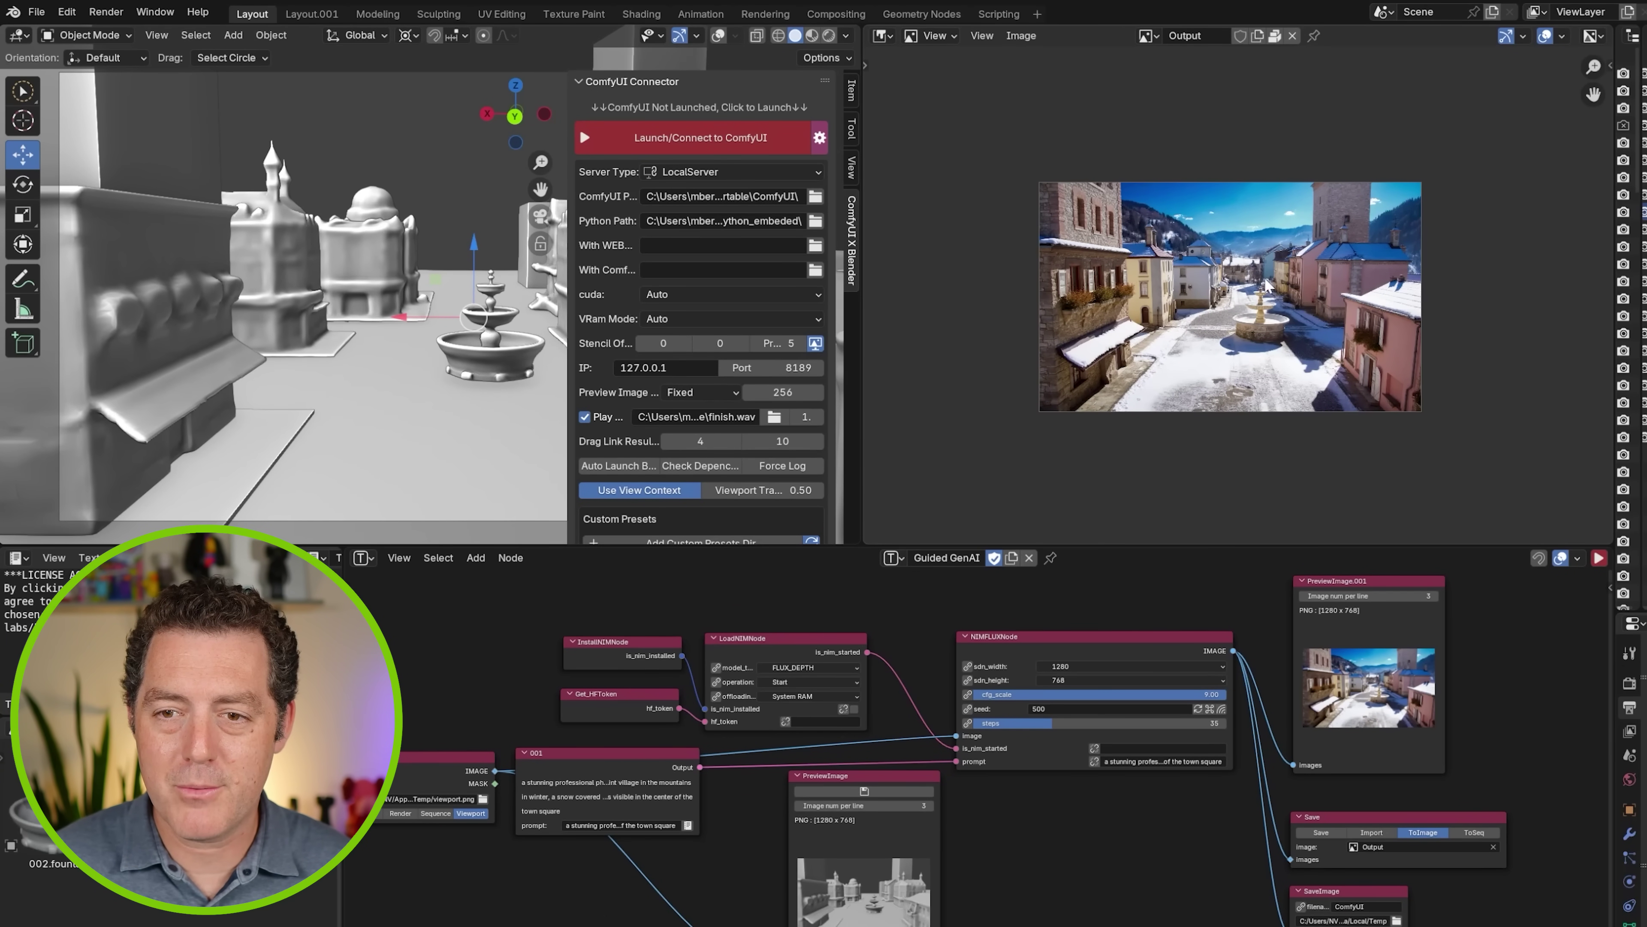
# - Show Blender's system console from the Window menu's Toggle System Console
pyautogui.scroll(3, 1201, 335)
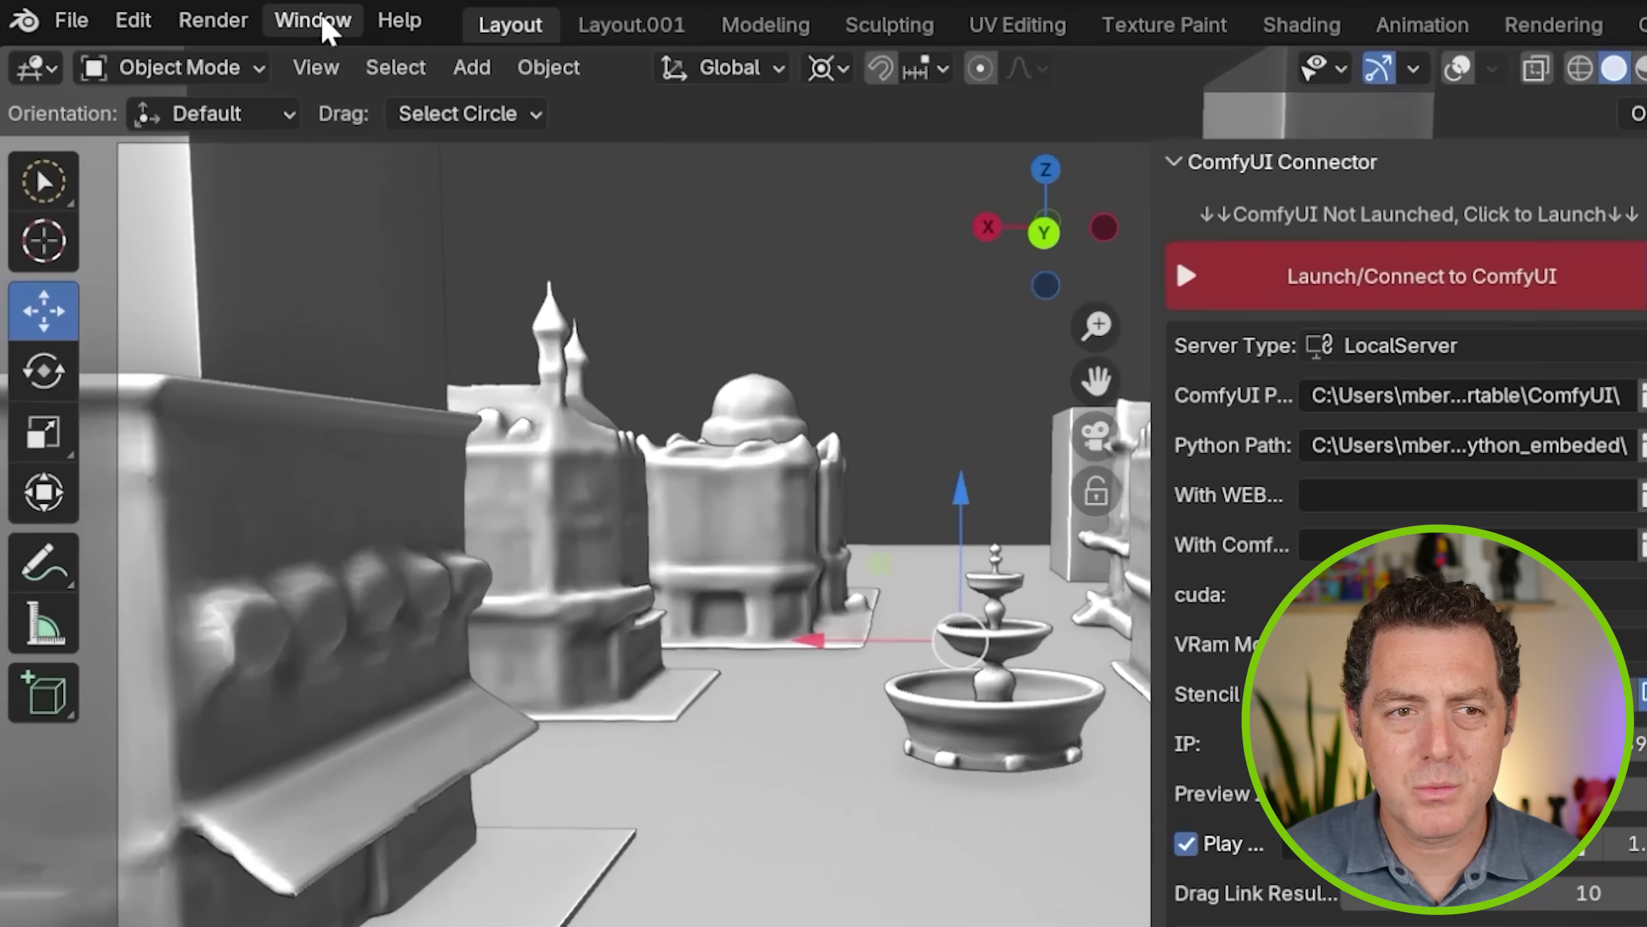
pyautogui.click(155, 12)
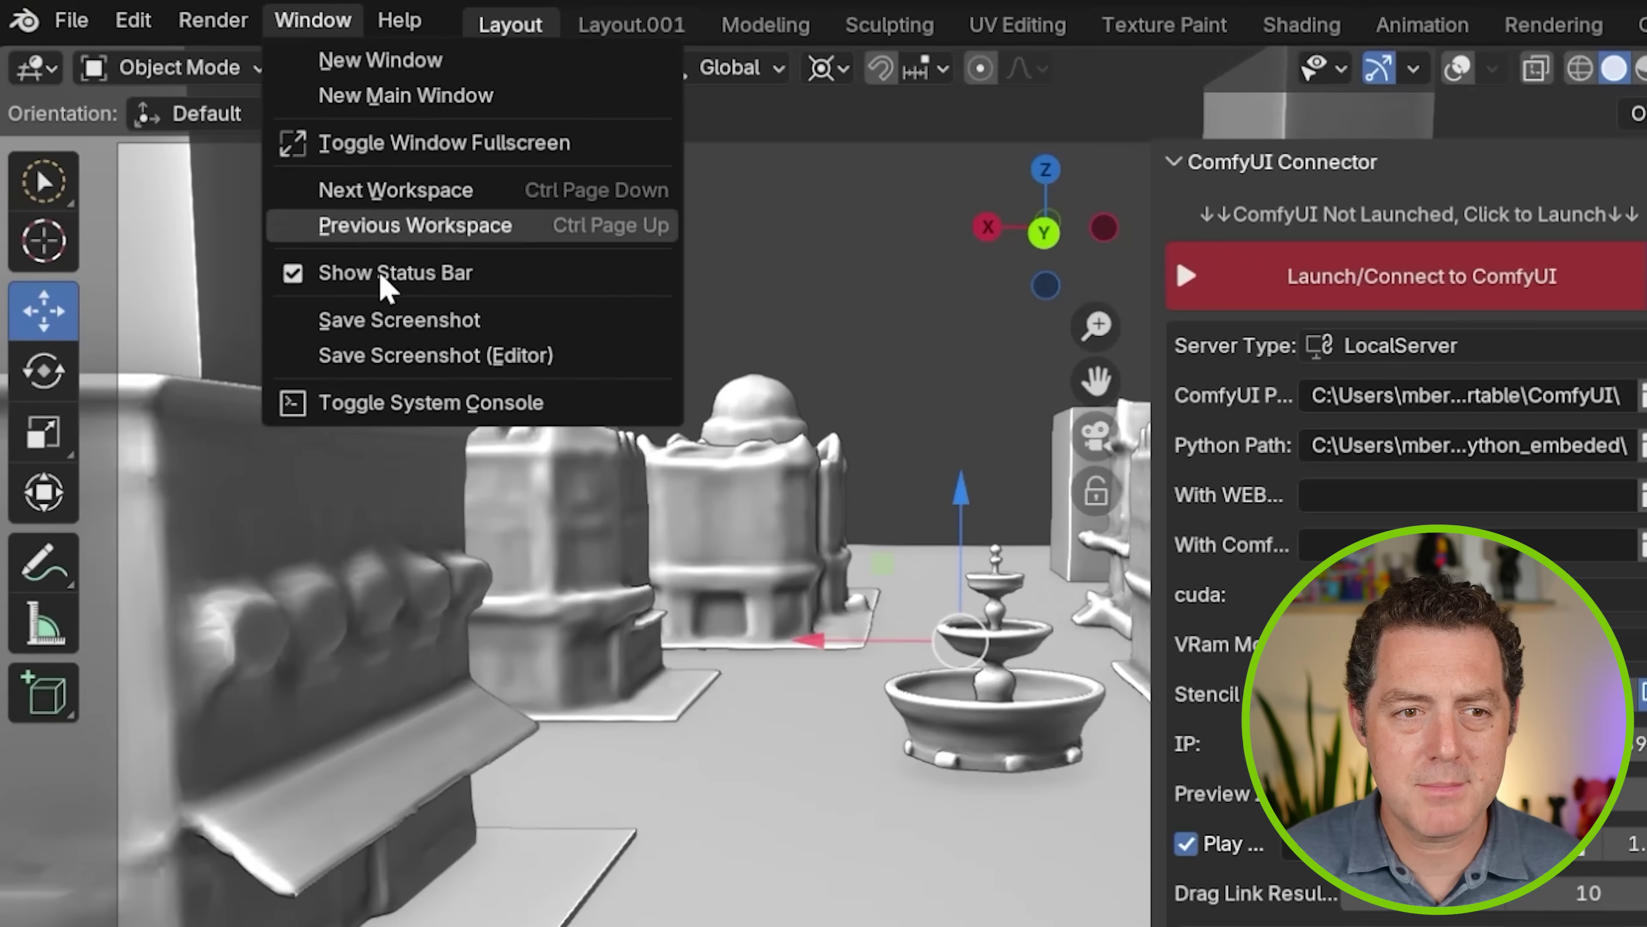
pyautogui.click(410, 416)
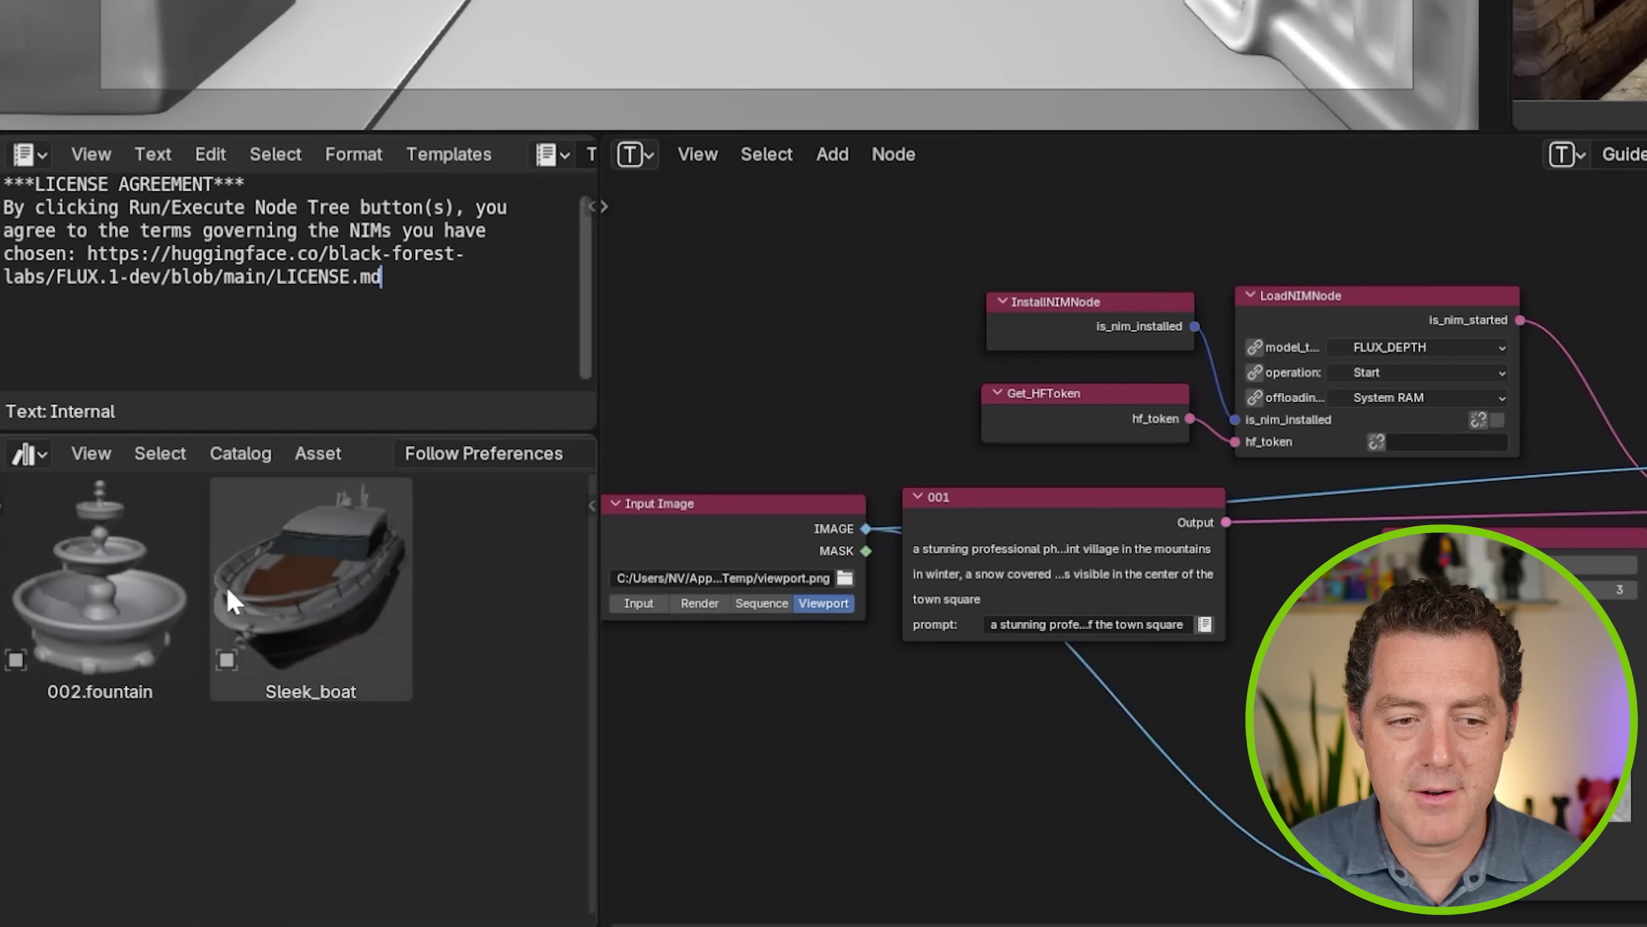
# - Place a second 002.fountain asset in the town square and expand the ComfyUI Connector panel
pyautogui.moveTo(71, 610); pyautogui.dragTo(82, 599)
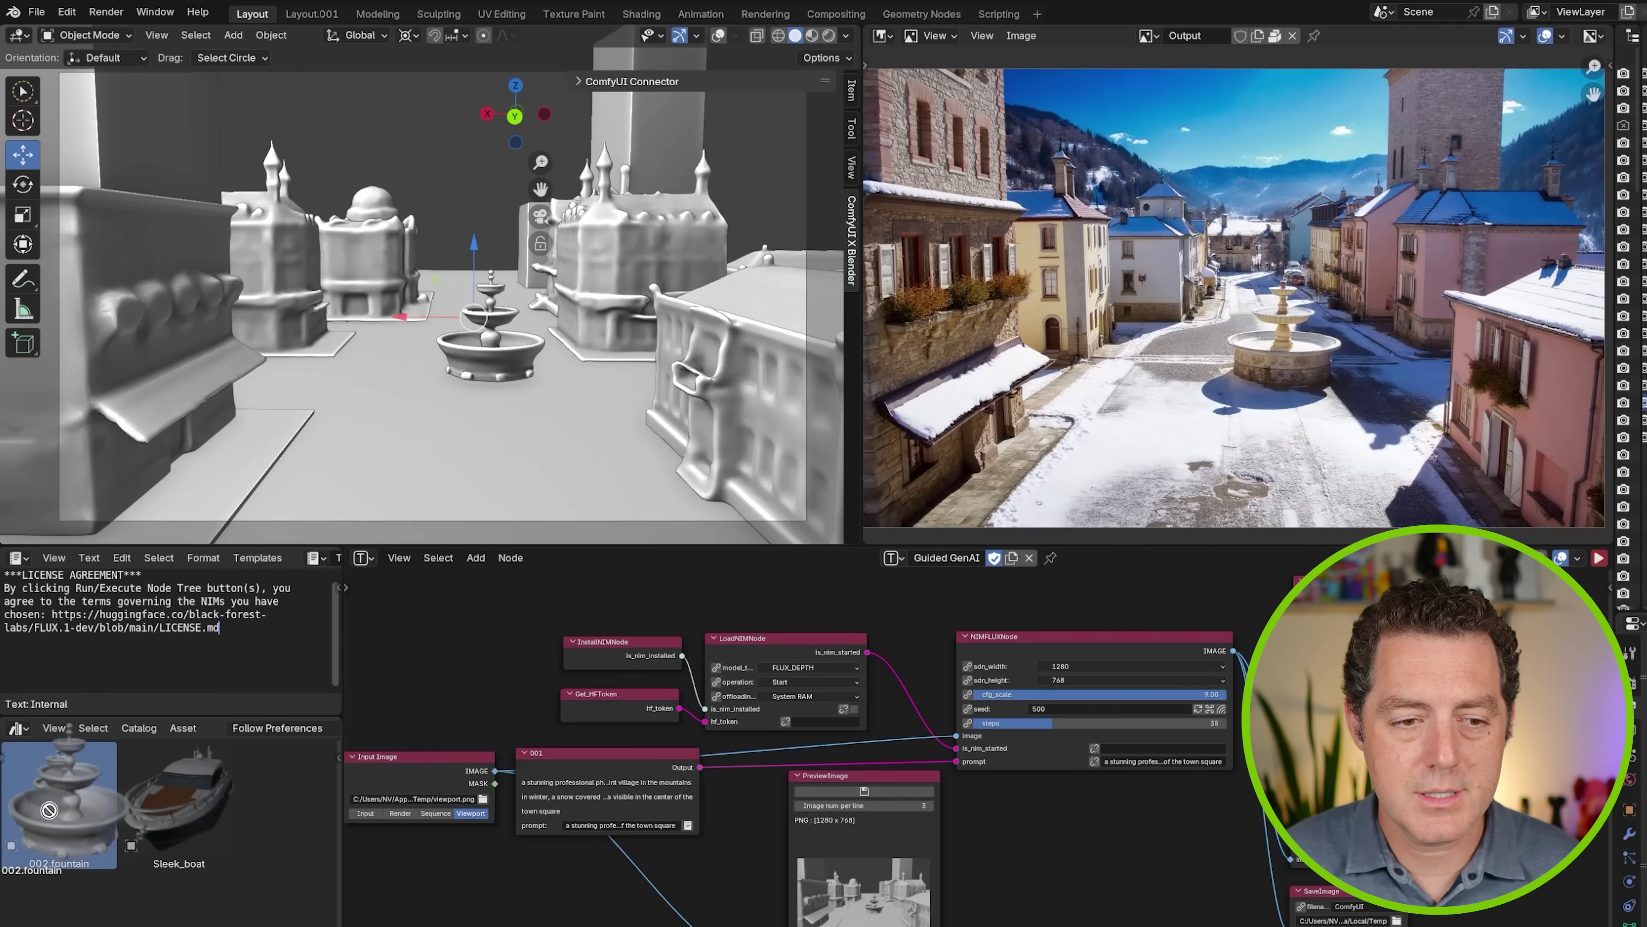
pyautogui.moveTo(48, 810); pyautogui.dragTo(386, 432)
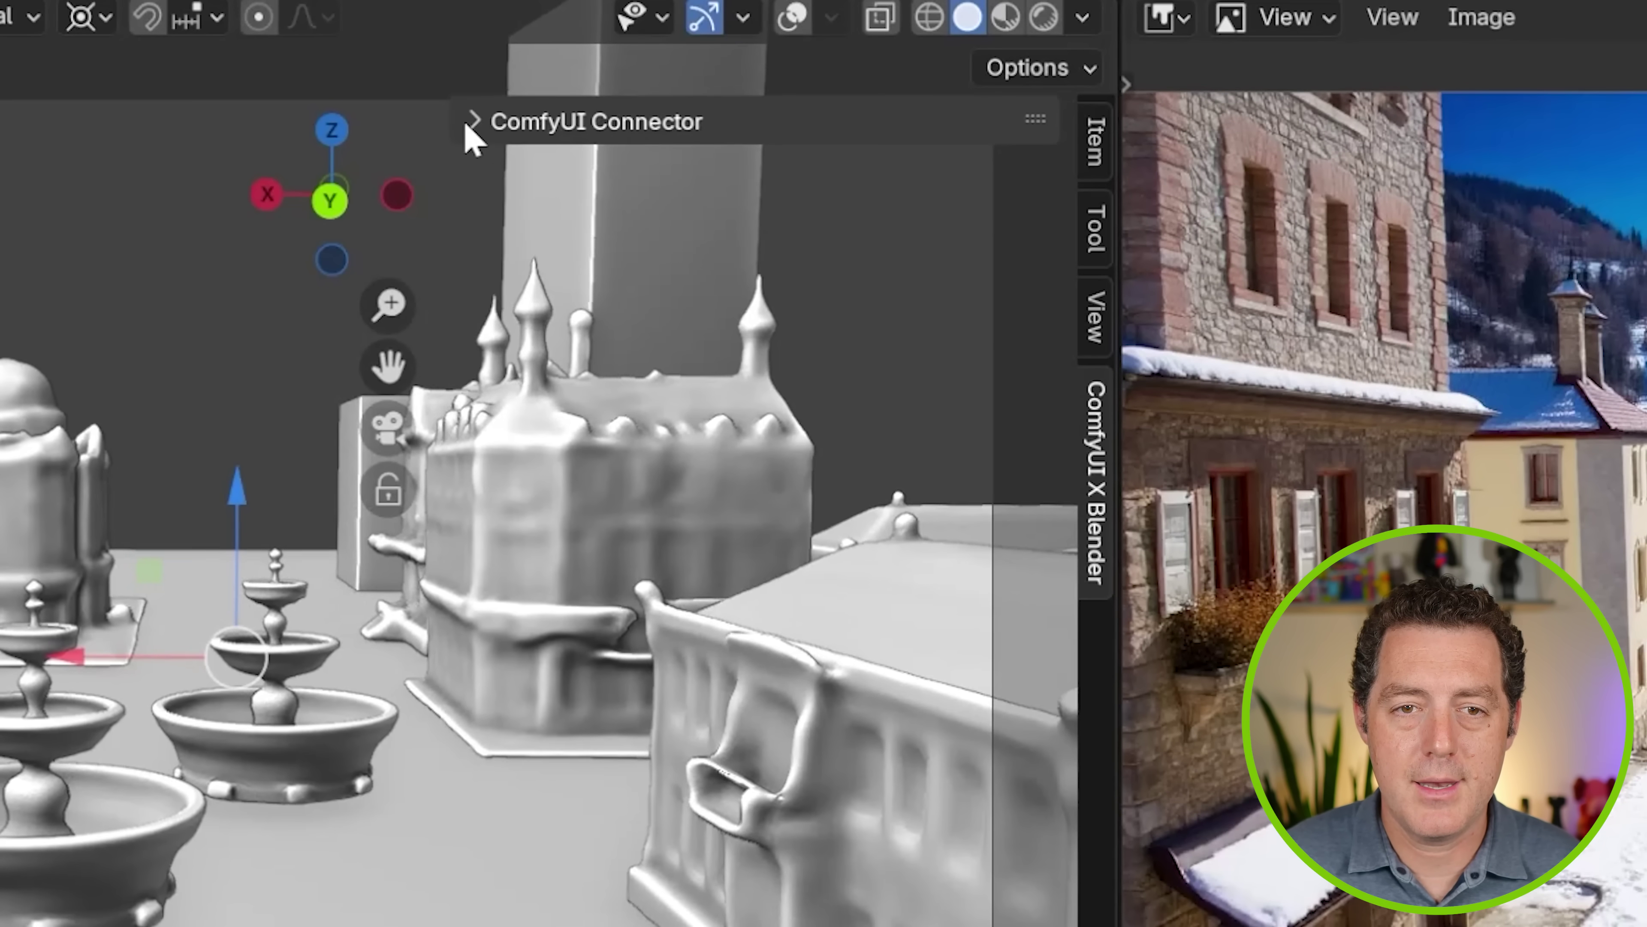
pyautogui.click(578, 81)
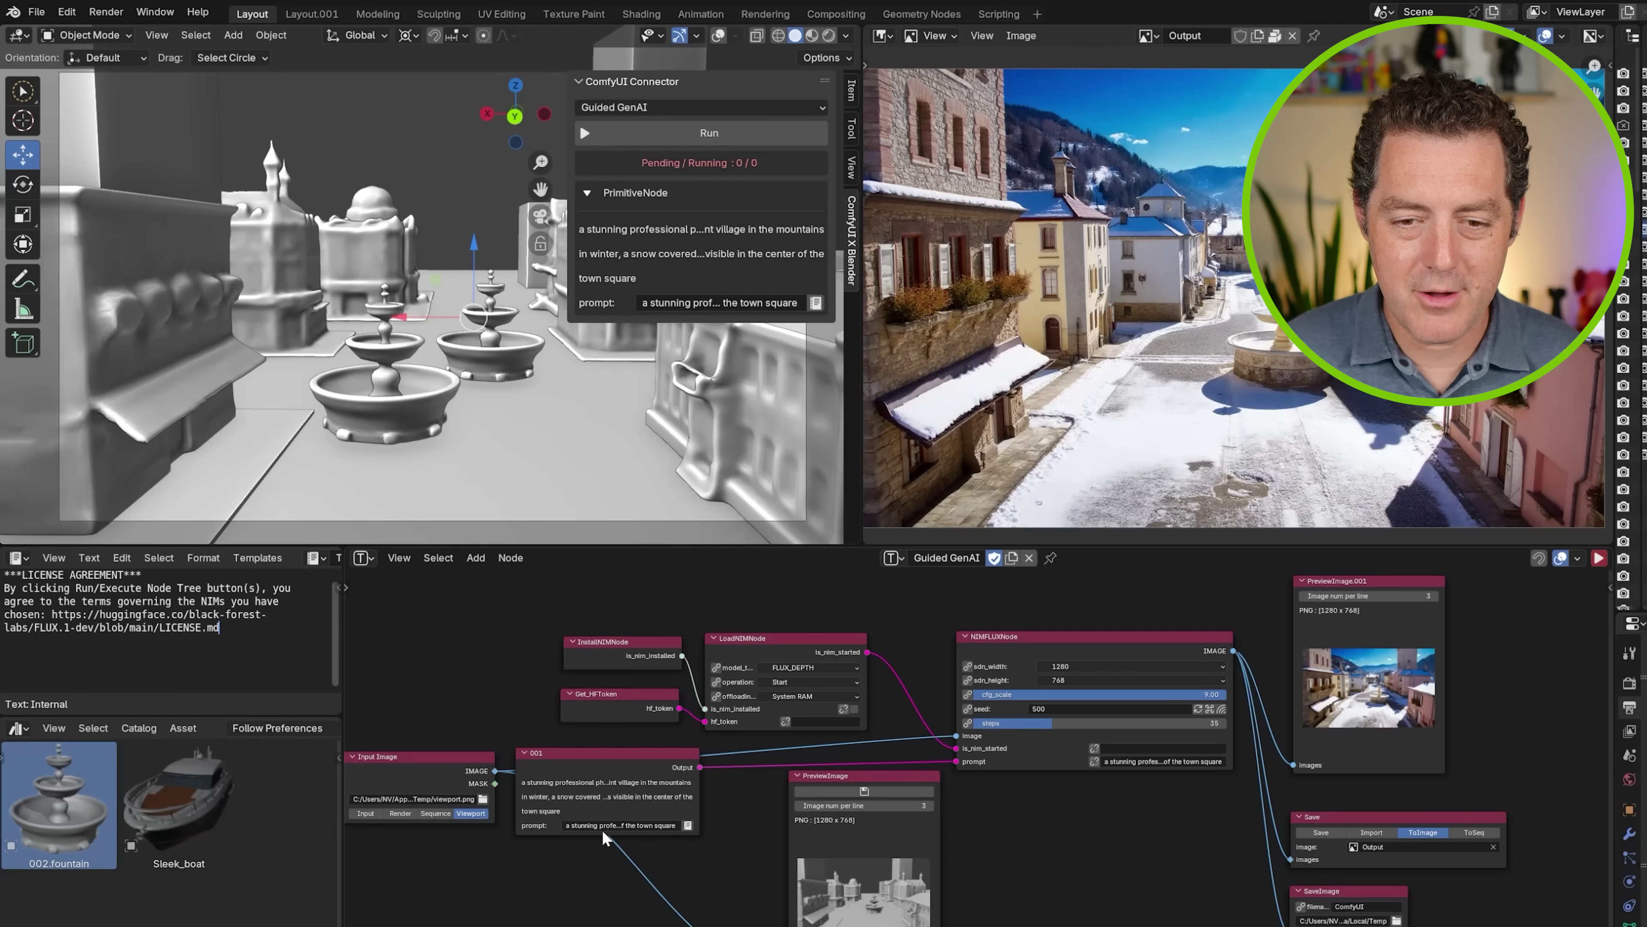
pyautogui.scroll(2, 602, 829)
pyautogui.keyDown('ctrl'); pyautogui.hscroll(-8, 606, 844); pyautogui.keyUp('ctrl')
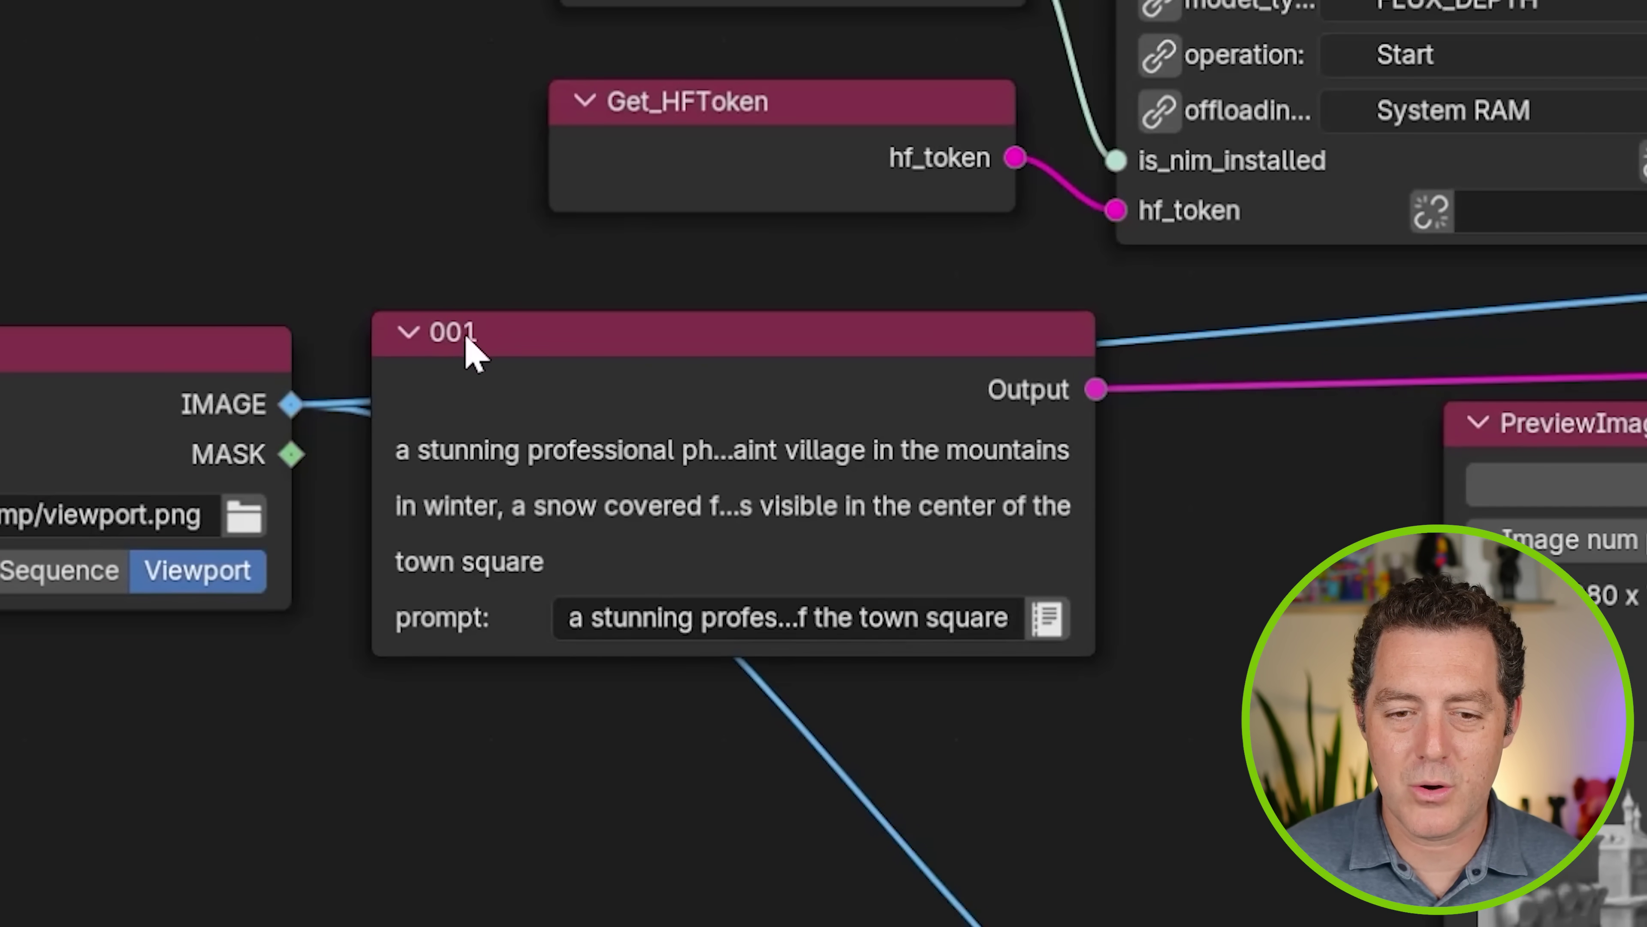
# - Paste the 001 node's town-square prompt into Notepad over the old cartoon-town line
pyautogui.click(724, 618)
pyautogui.click(723, 617)
pyautogui.hotkey('ctrl', 'a')
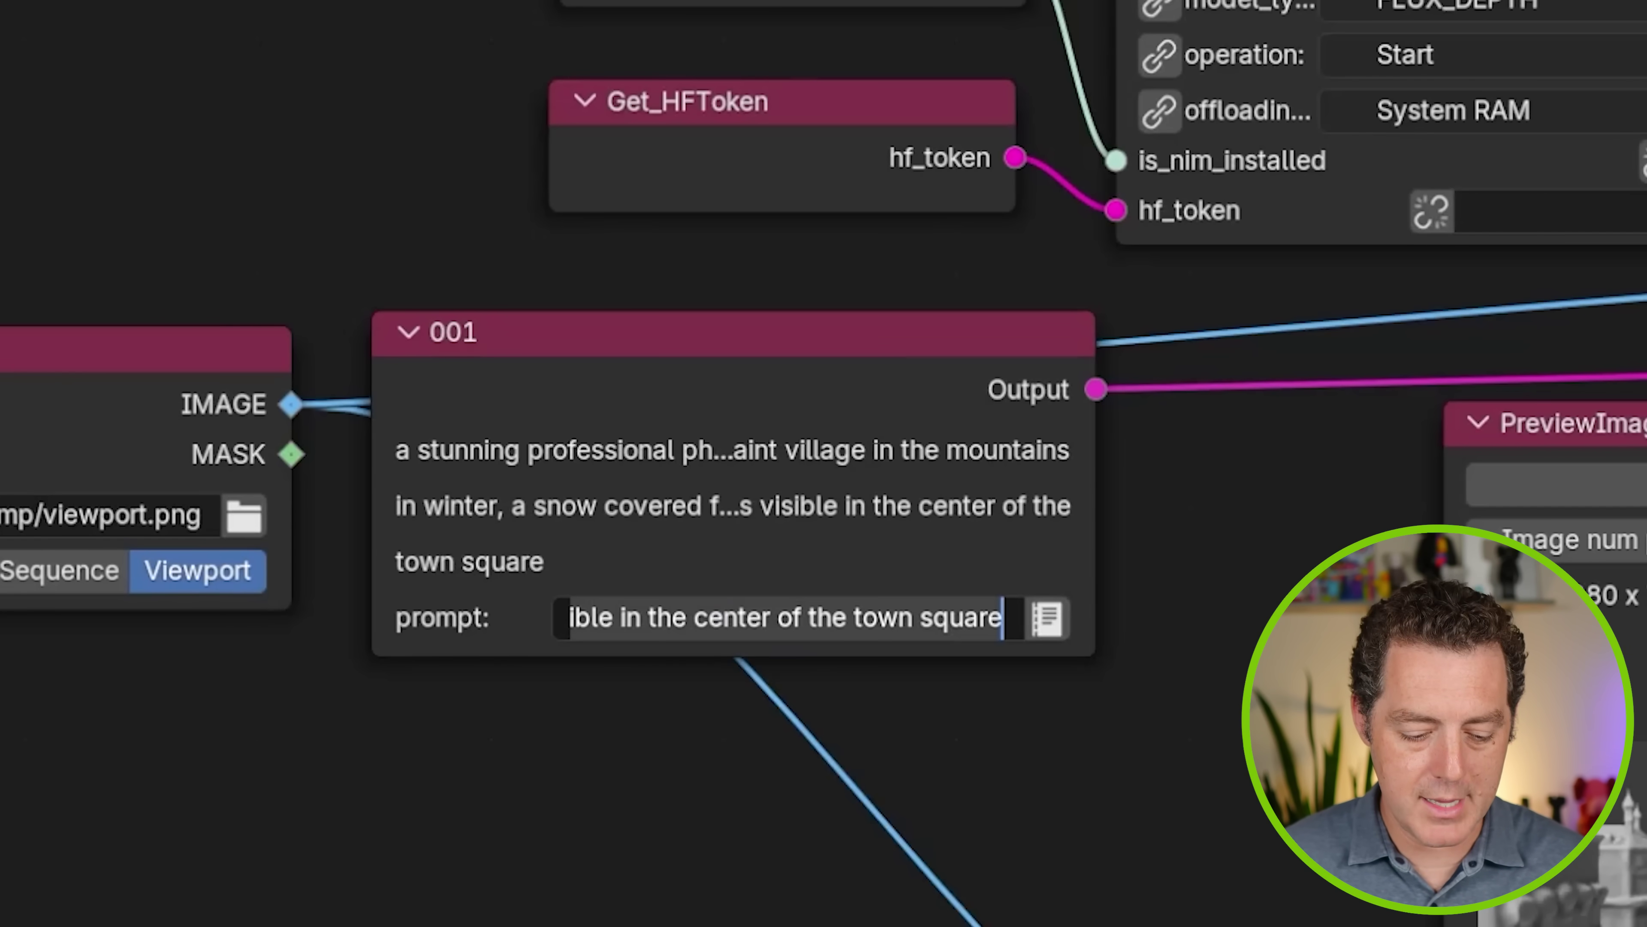
pyautogui.hotkey('alt', 'Tab')
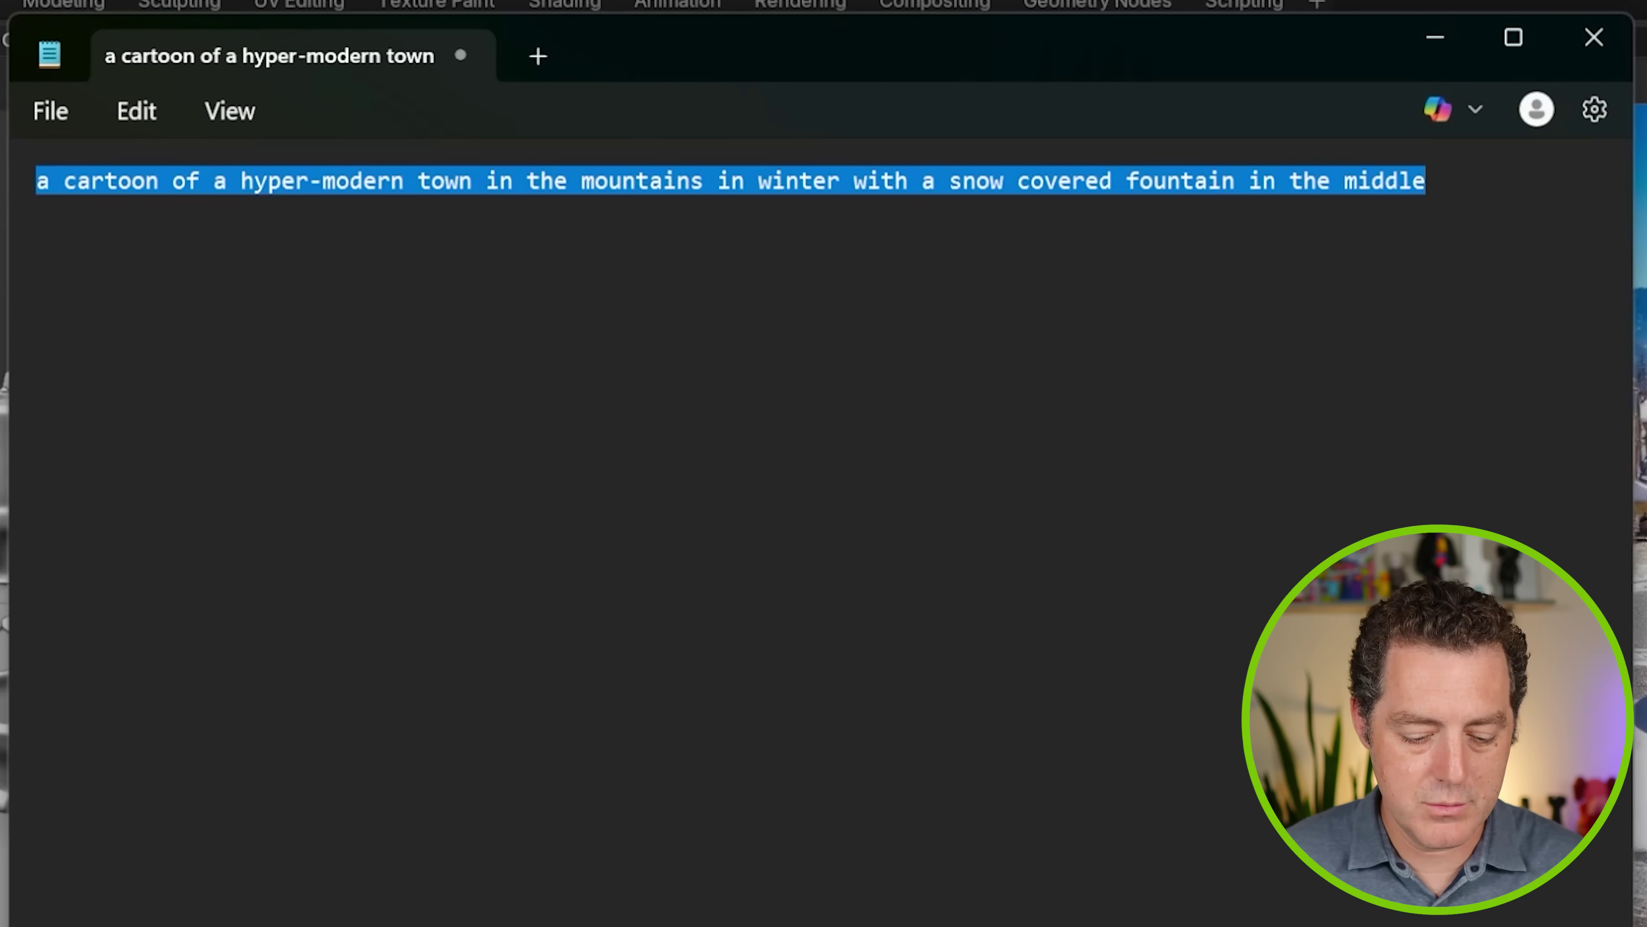
pyautogui.write('a stunning professional photo of a quaint village in the mountains in winter, a snow covered fountain is visible in the center of the town square')
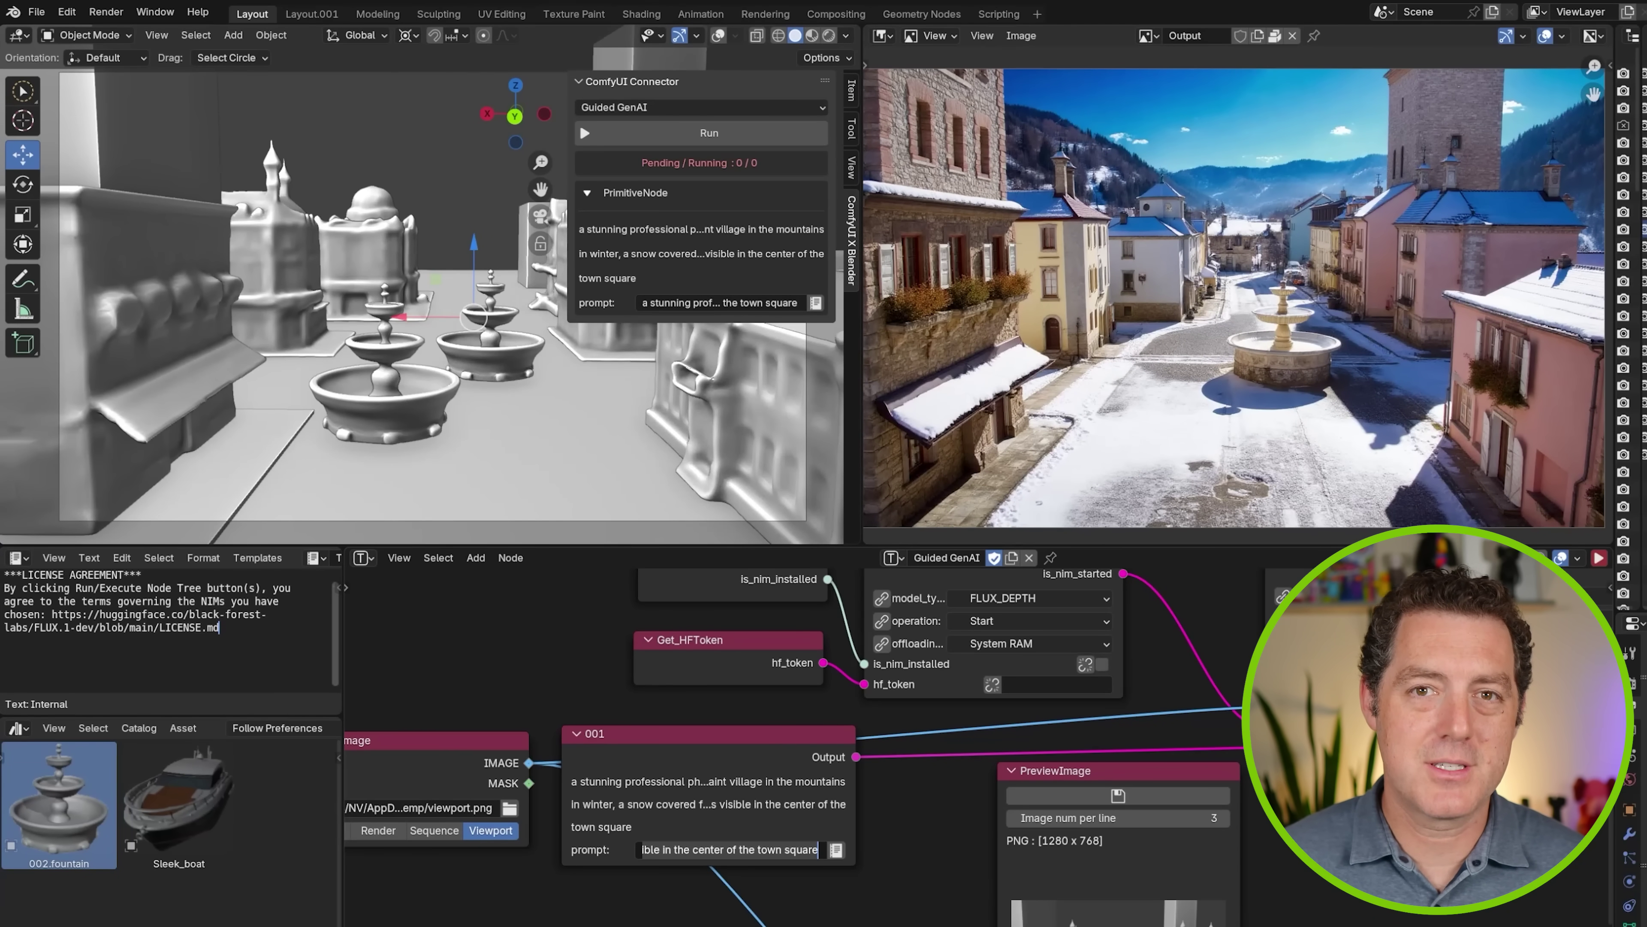
pyautogui.click(178, 811)
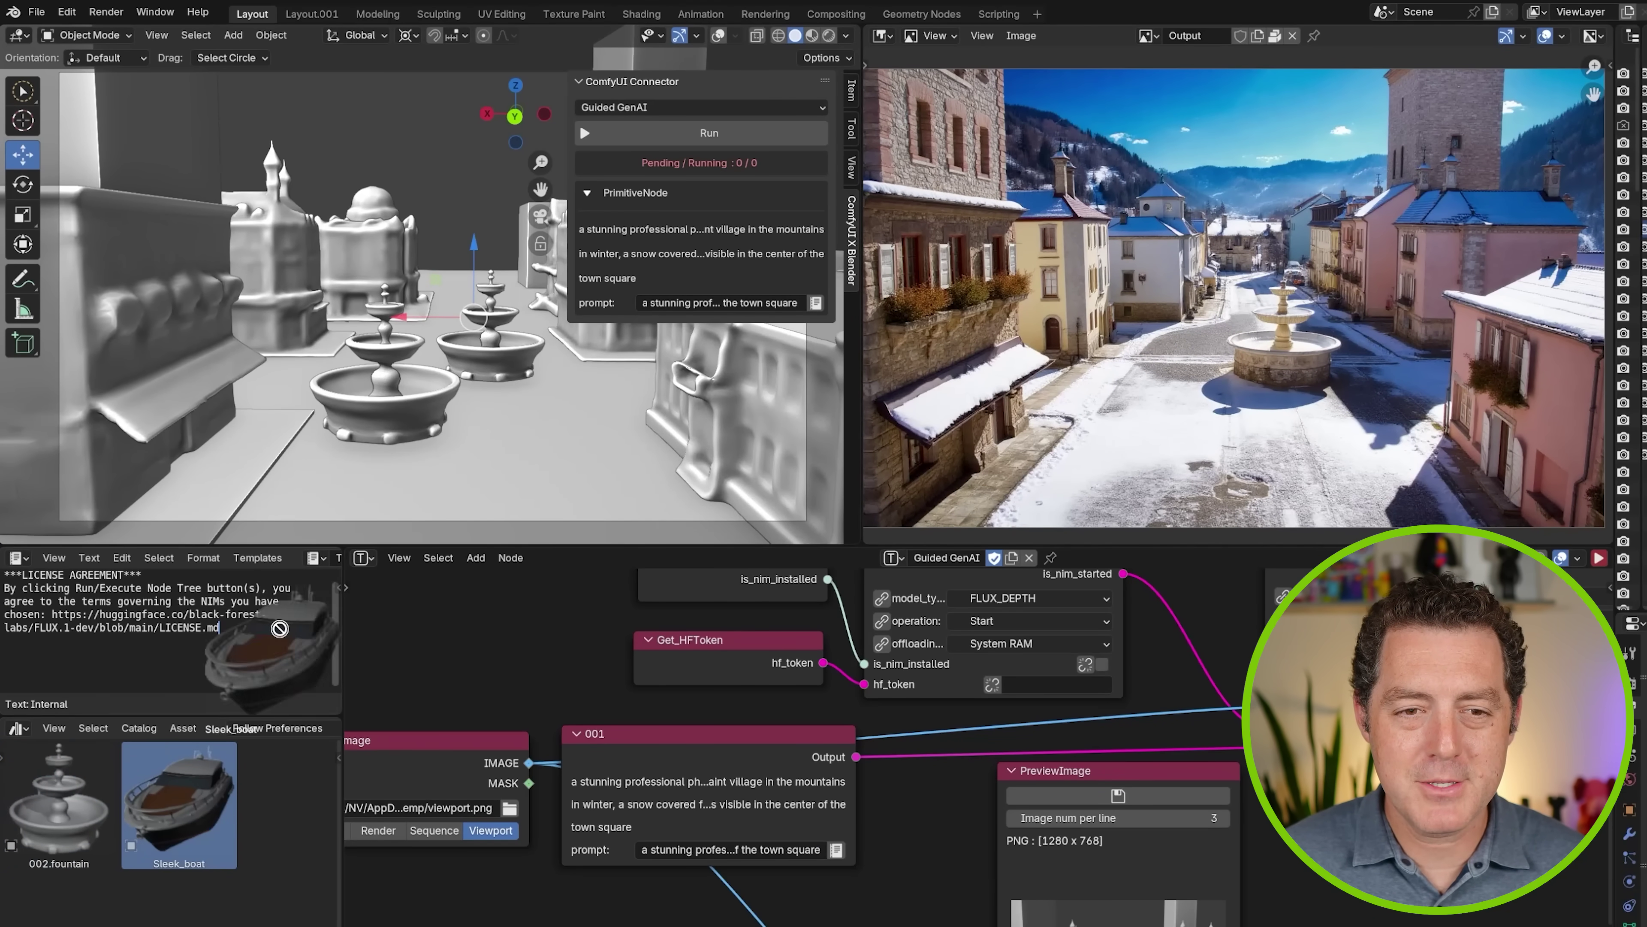
# - Drop the Sleek_boat asset into the town square and collapse the ComfyUI Connector panel
pyautogui.moveTo(178, 811); pyautogui.dragTo(469, 470)
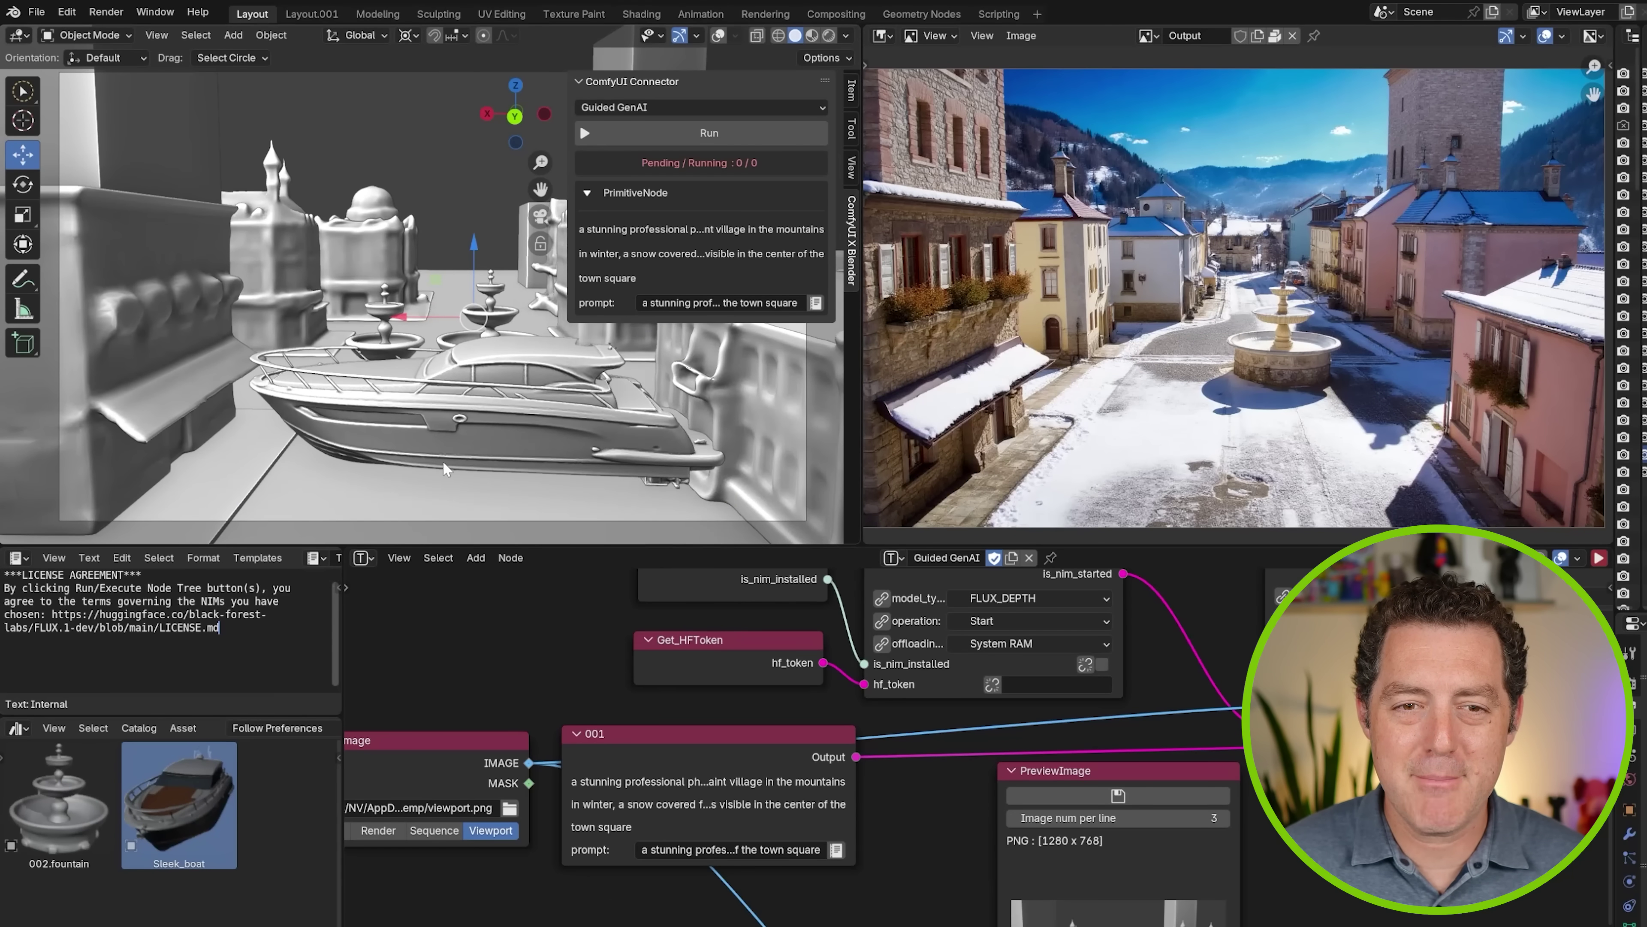
pyautogui.click(613, 81)
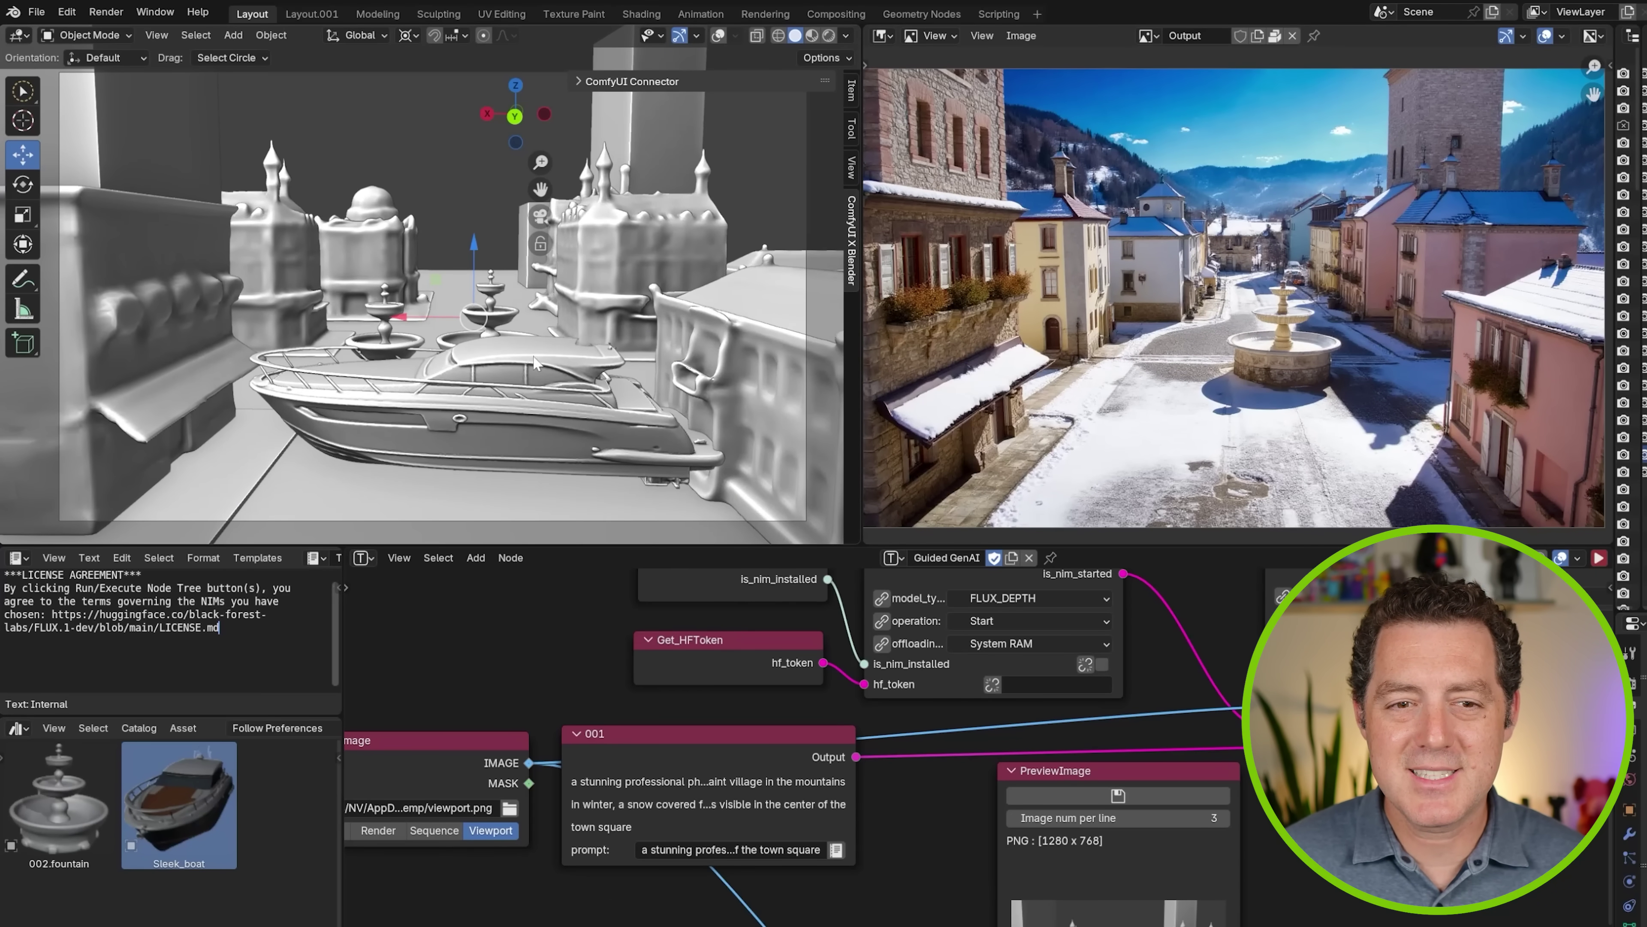